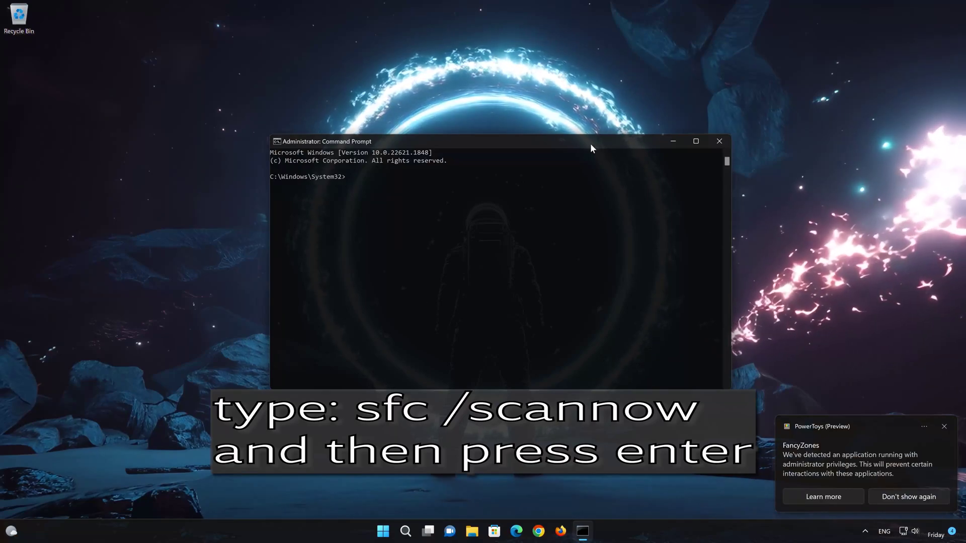
- Scan the system files with sfc /scannow in the elevated Command Prompt, and close it with exit
text(sfc)
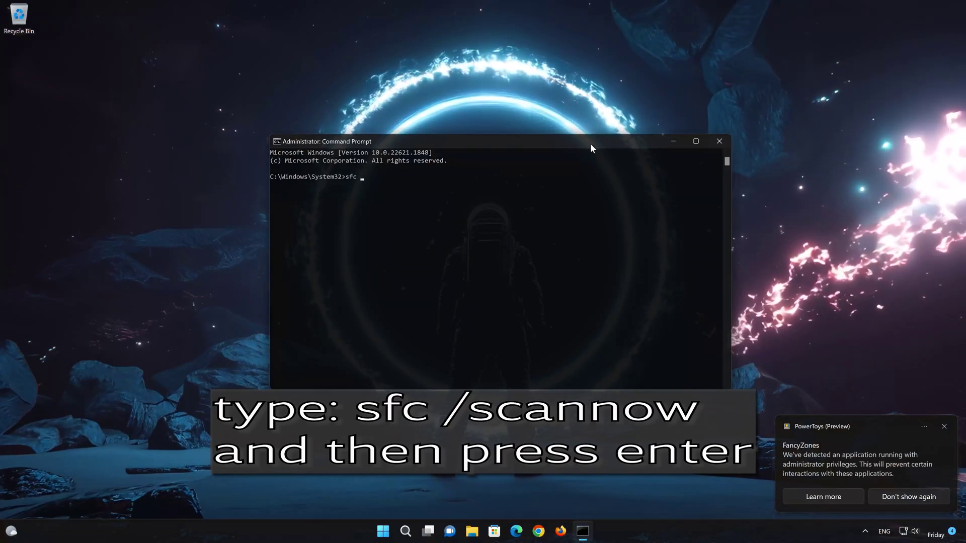
text( /scannow)
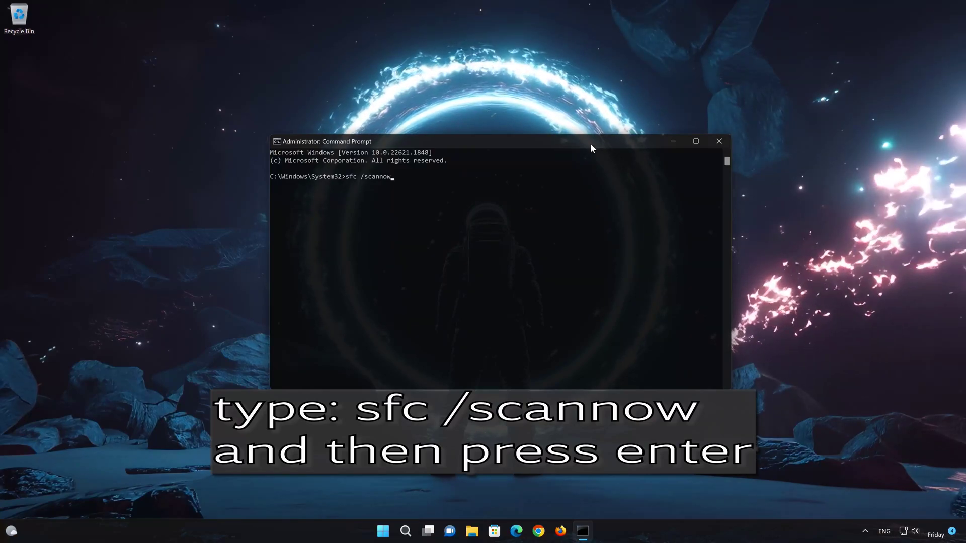
key(Return)
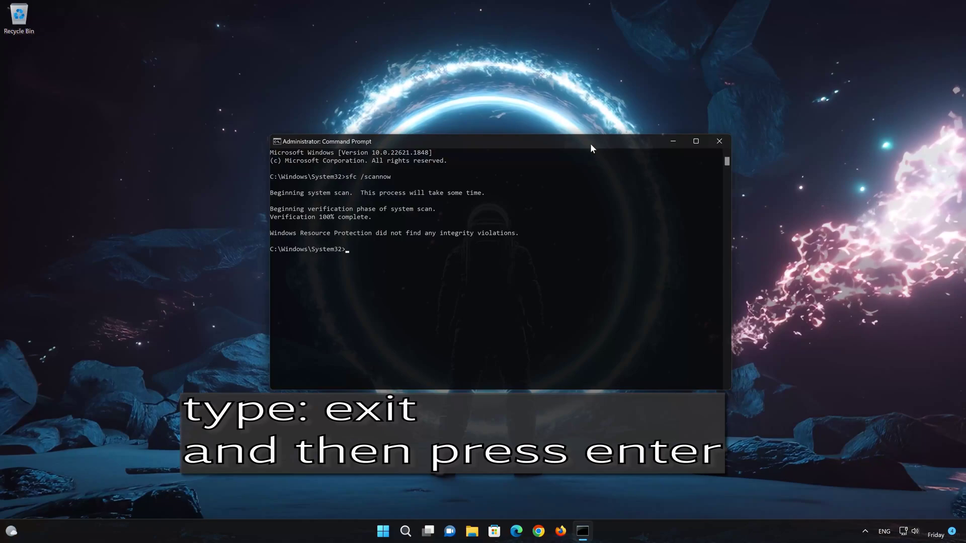
text(exit)
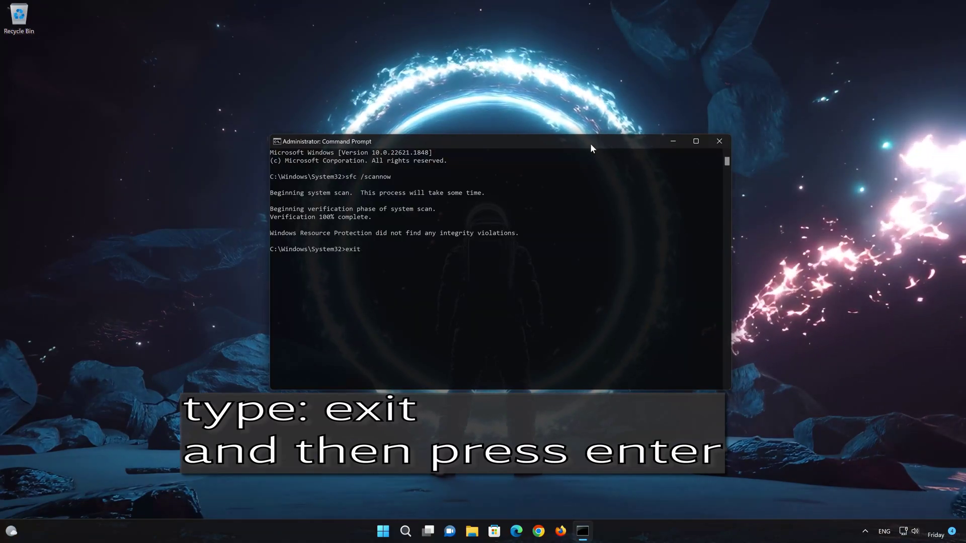
key(Return)
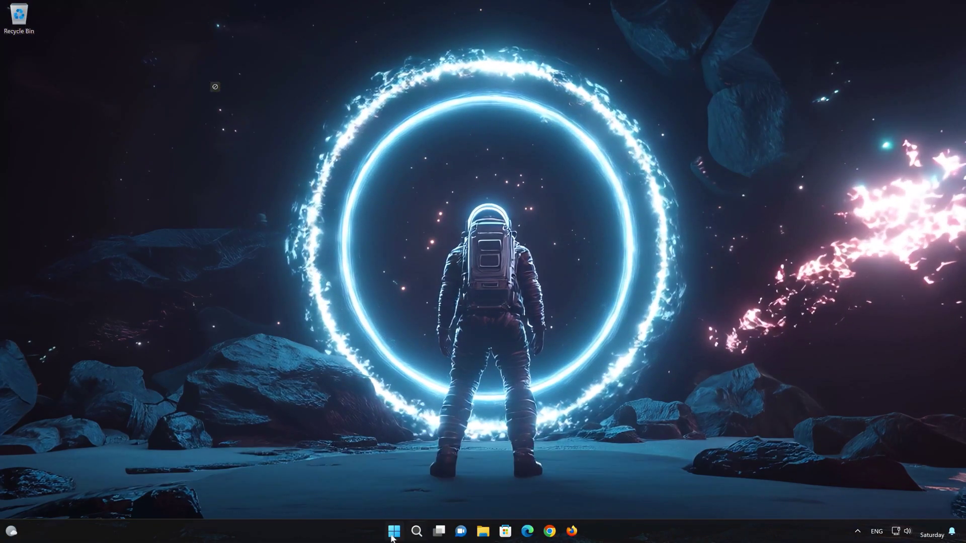
- Open the Other troubleshooters page under System > Troubleshoot in Windows Settings
key(super)
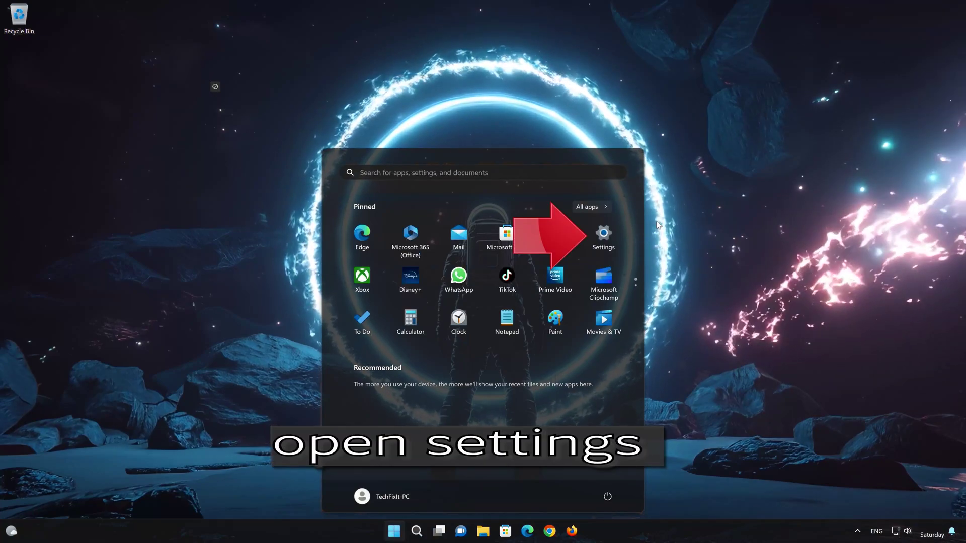
click(607, 245)
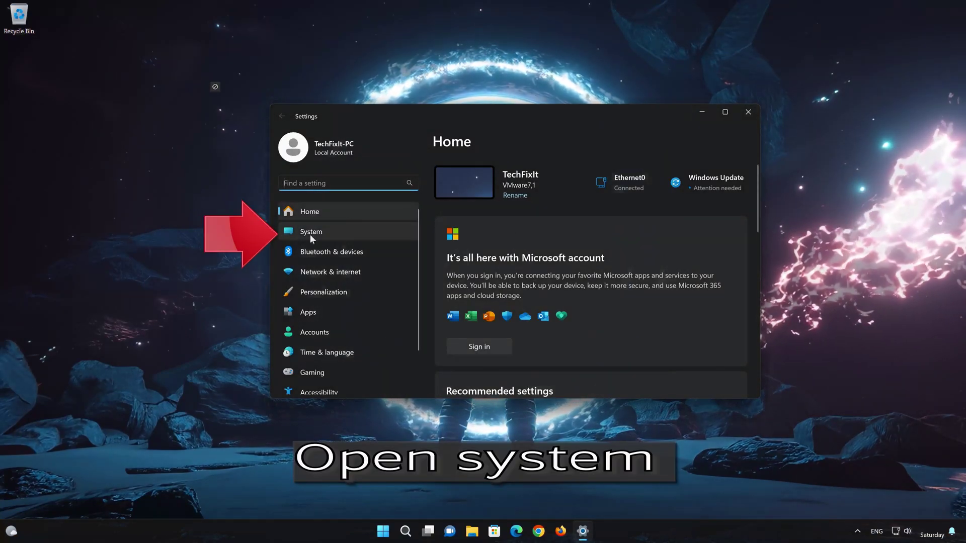
click(344, 232)
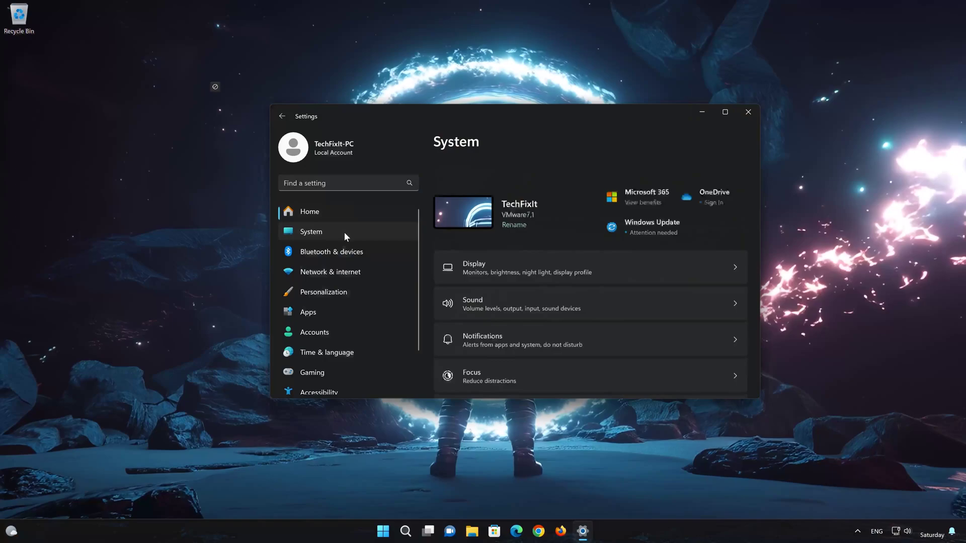
scroll(592, 306, down, 1)
scroll(593, 312, down, 7)
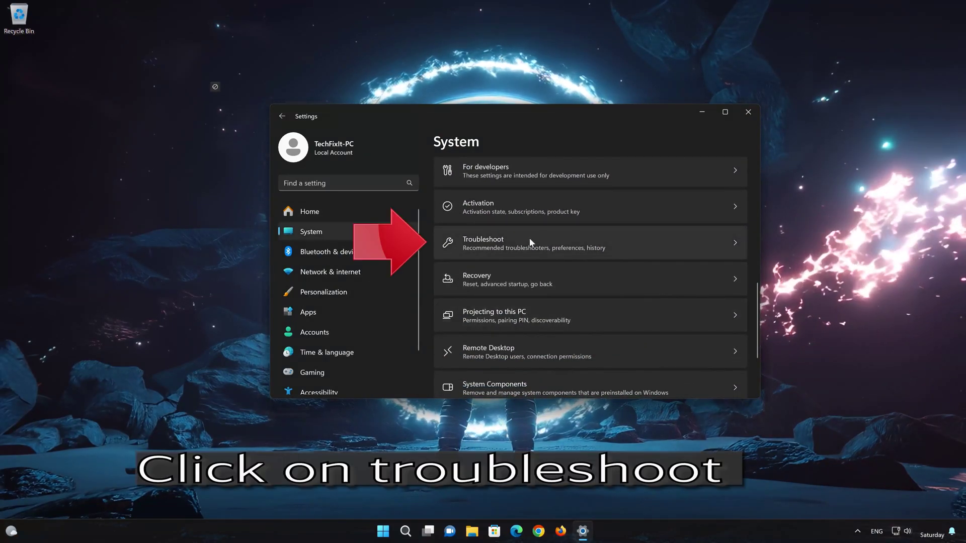
scroll(493, 249, up, 1)
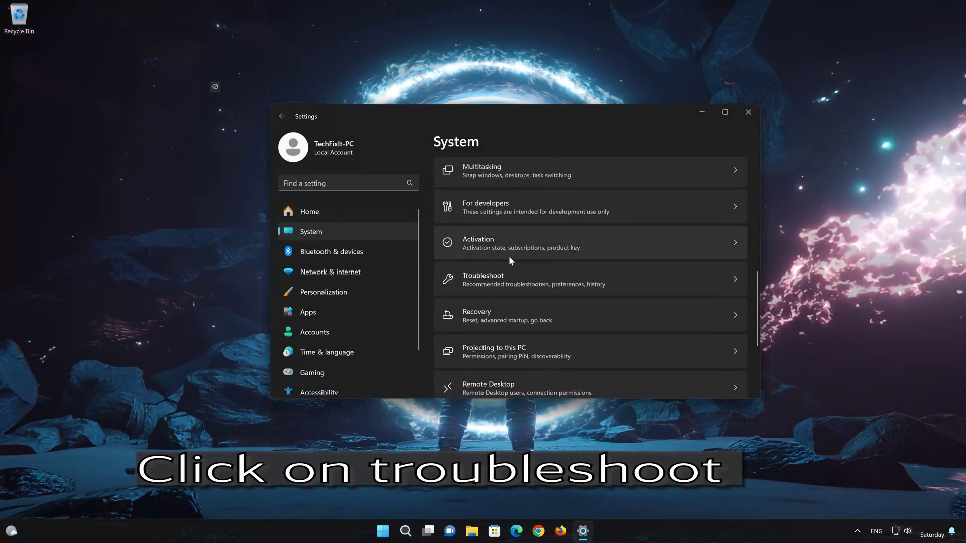
click(493, 278)
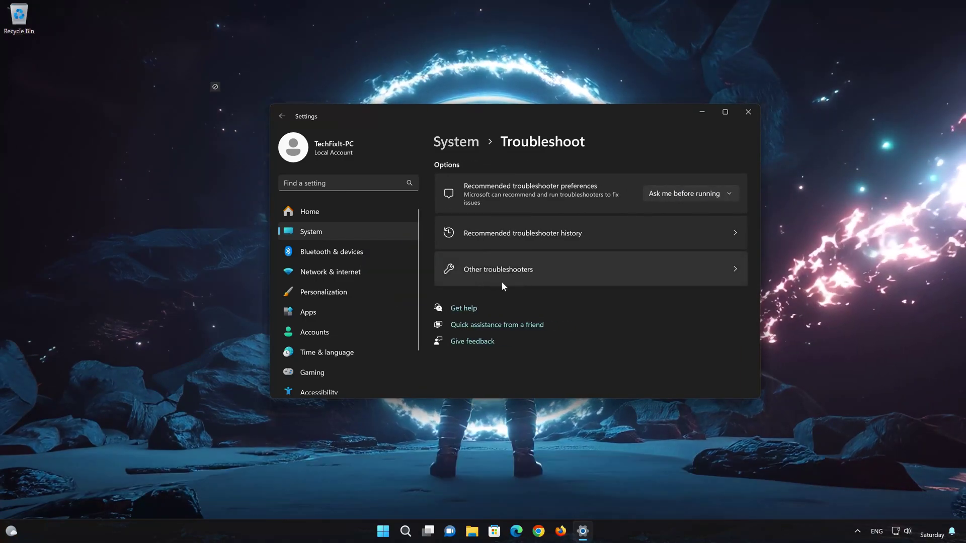
click(498, 282)
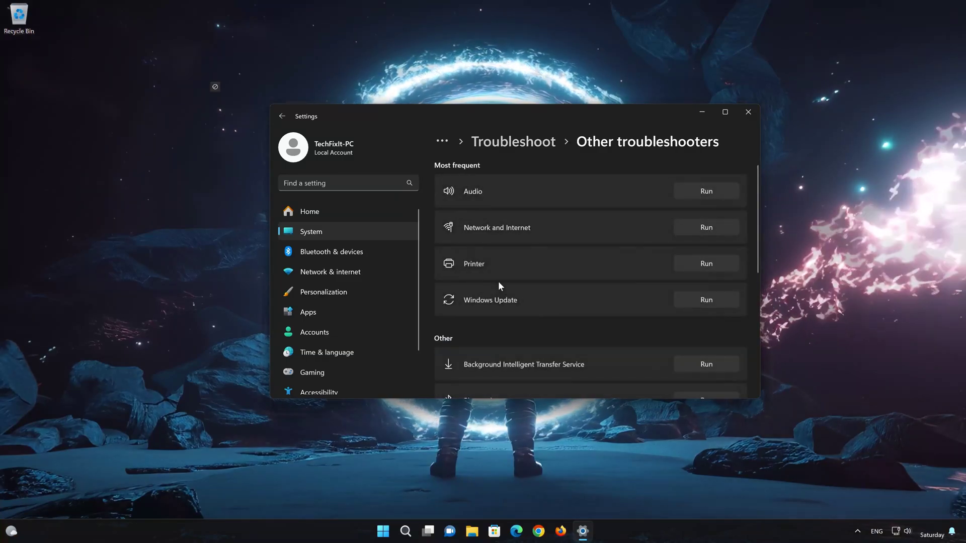
- Run the Background Intelligent Transfer Service troubleshooter, answer Yes that the problem was solved, and close Get Help and Settings
scroll(498, 282, down, 3)
scroll(513, 258, up, 1)
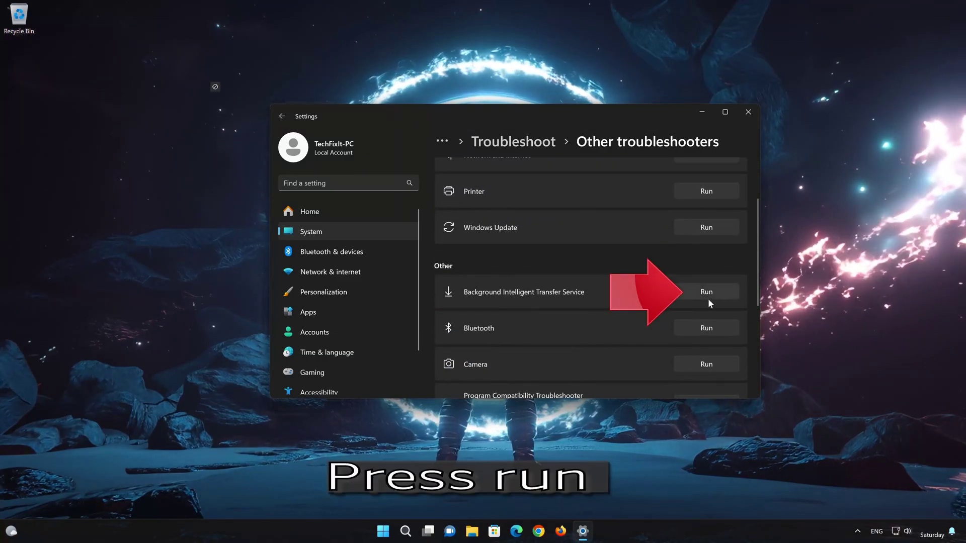
click(718, 291)
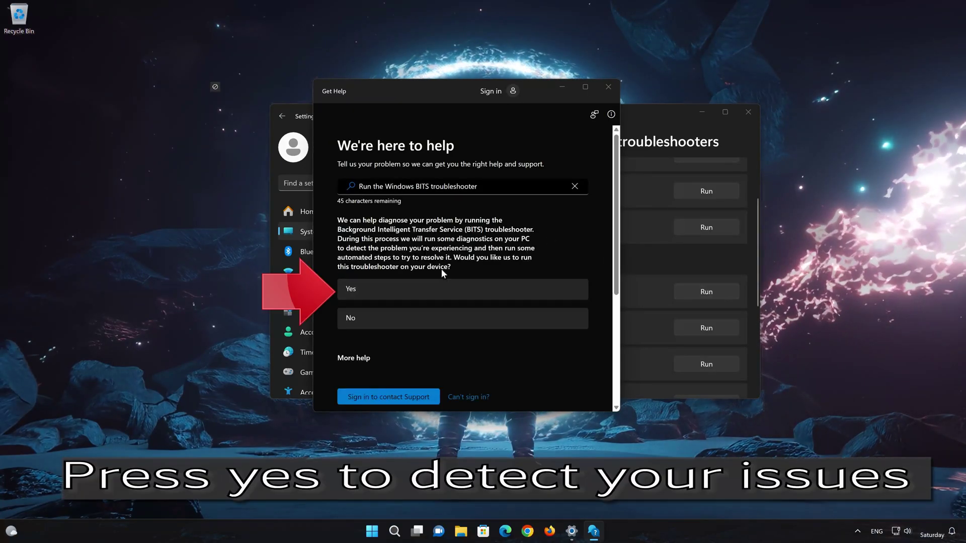
click(427, 292)
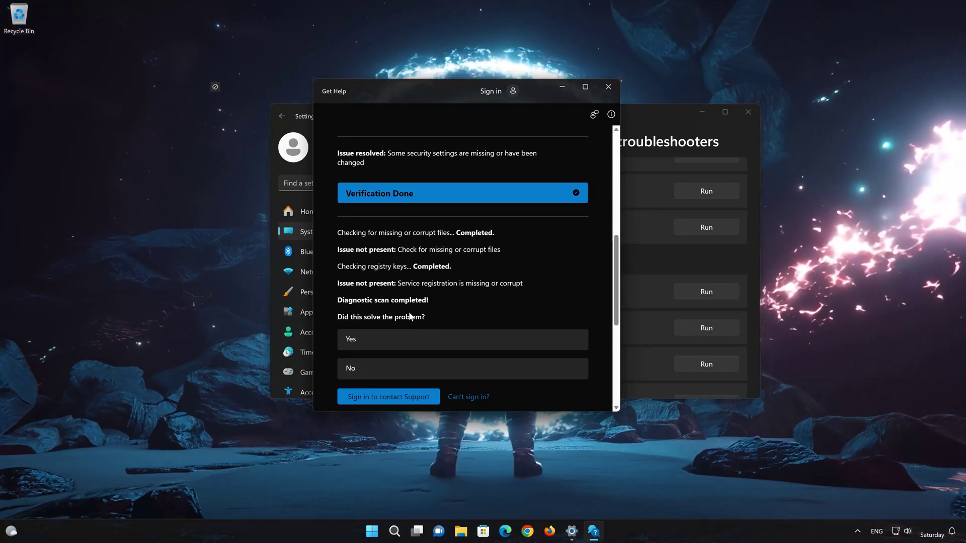
click(393, 347)
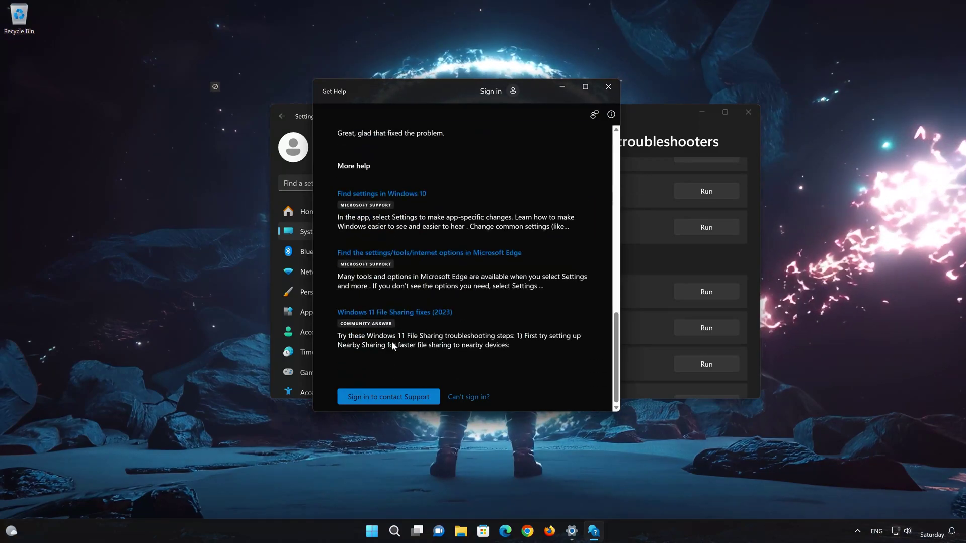
click(612, 89)
click(748, 108)
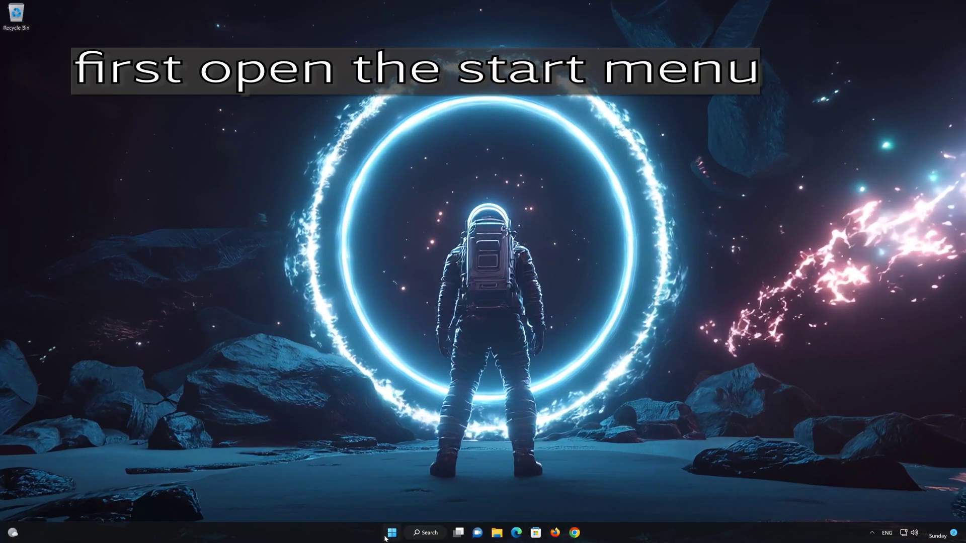
- Run the Windows Update troubleshooter from Other troubleshooters in the System settings
click(386, 537)
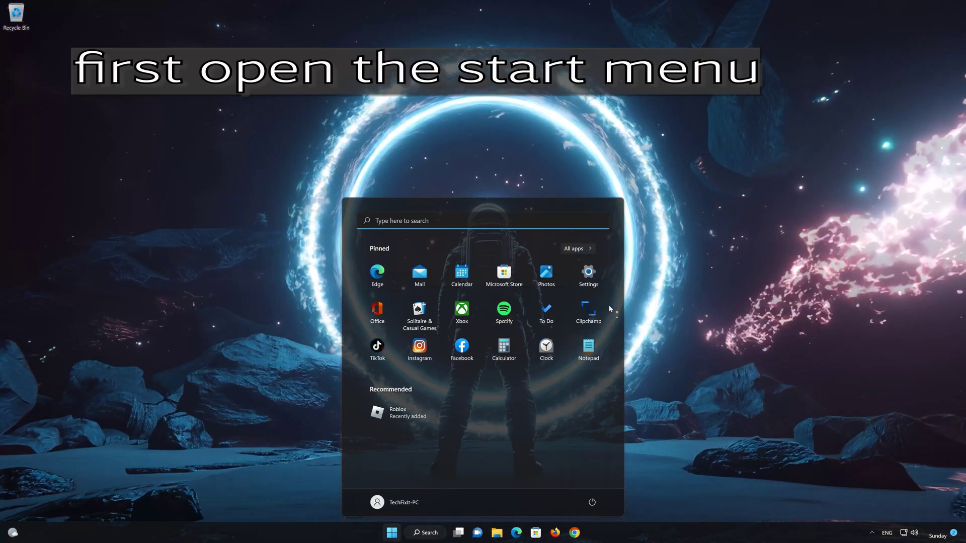
click(603, 280)
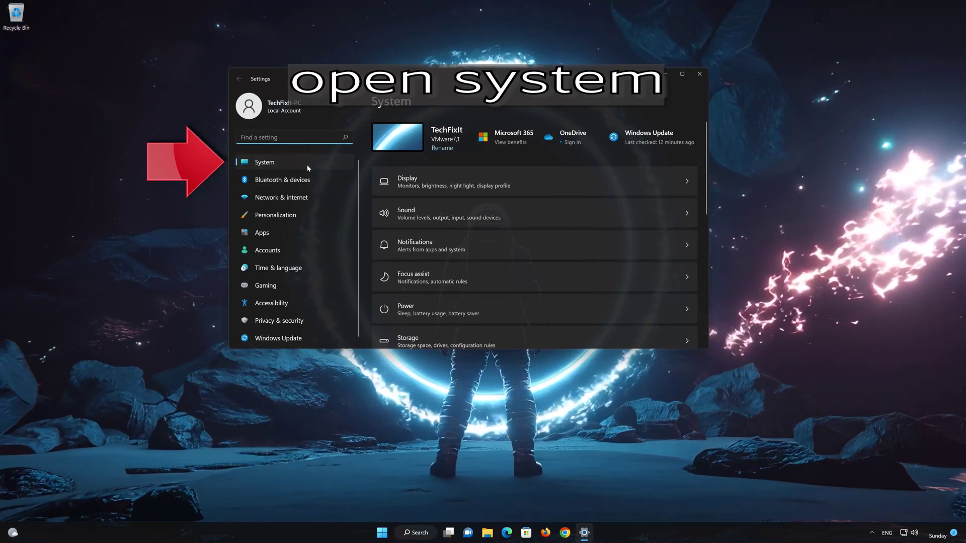
scroll(442, 213, down, 1)
scroll(442, 212, down, 3)
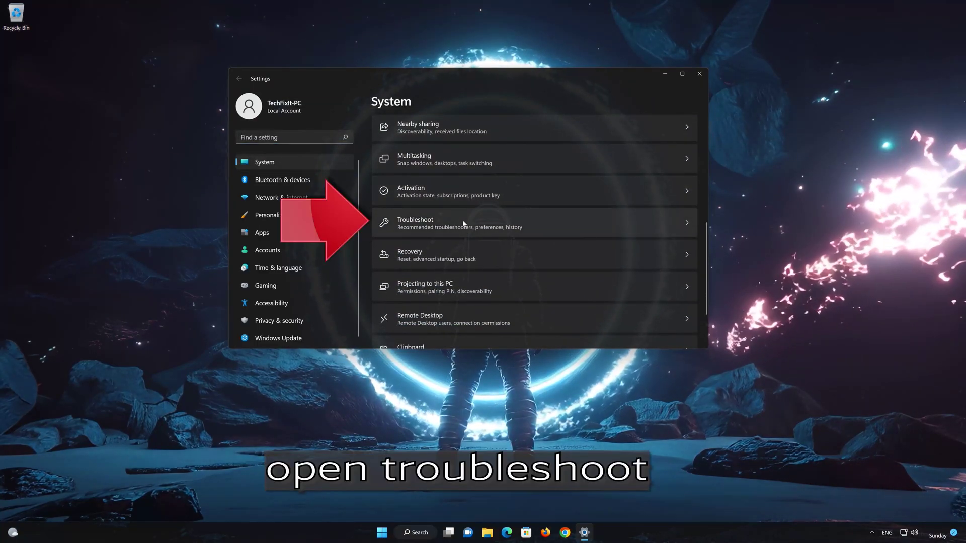
click(503, 223)
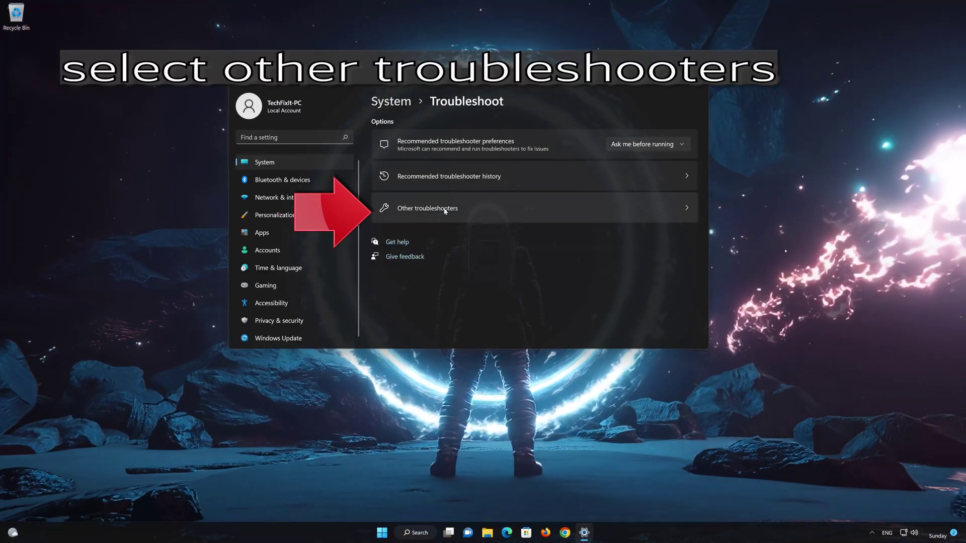
click(505, 211)
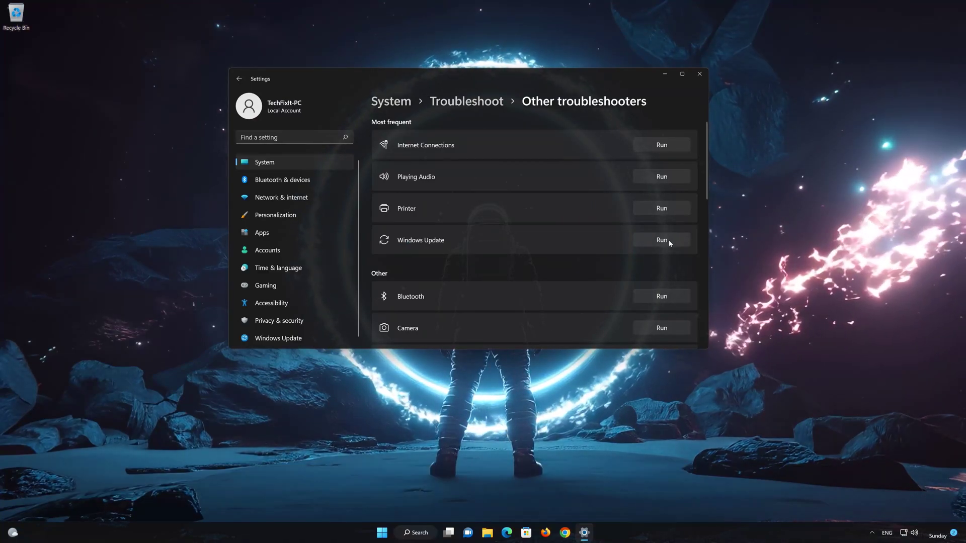
click(663, 240)
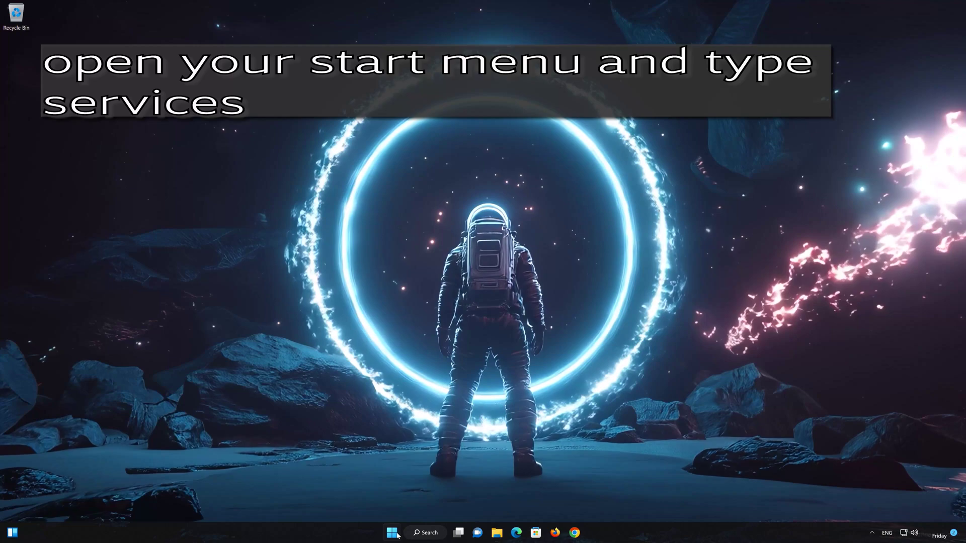
- Search the Start menu for services and open the Services app
click(394, 535)
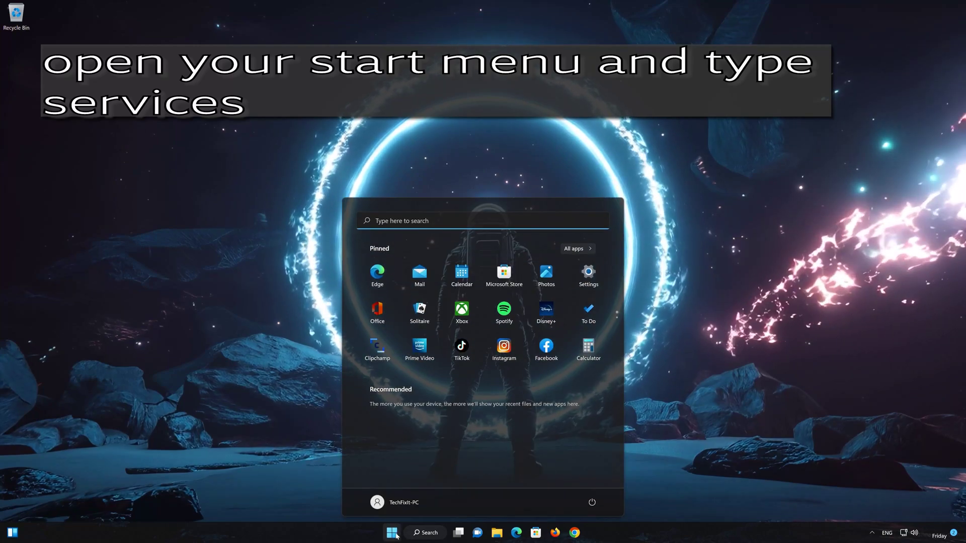
text(services)
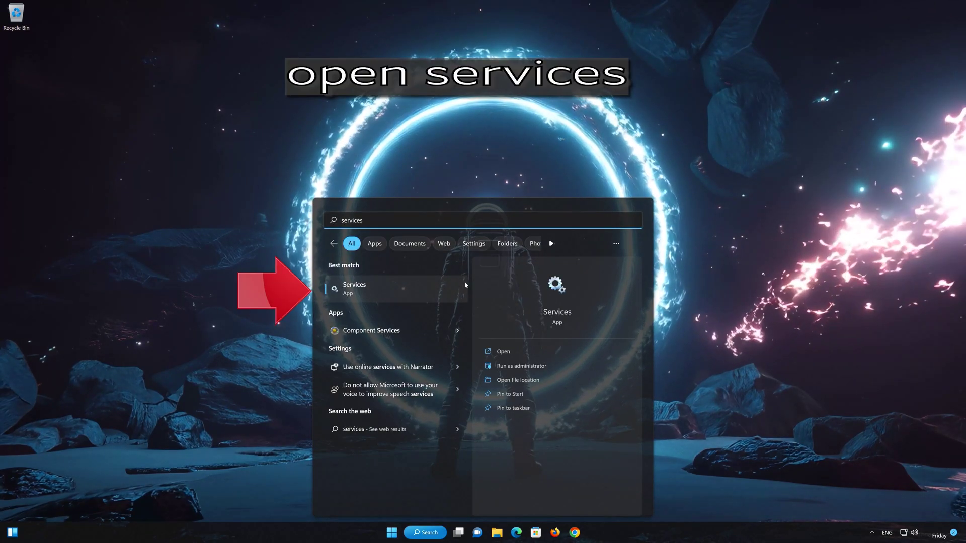
click(410, 301)
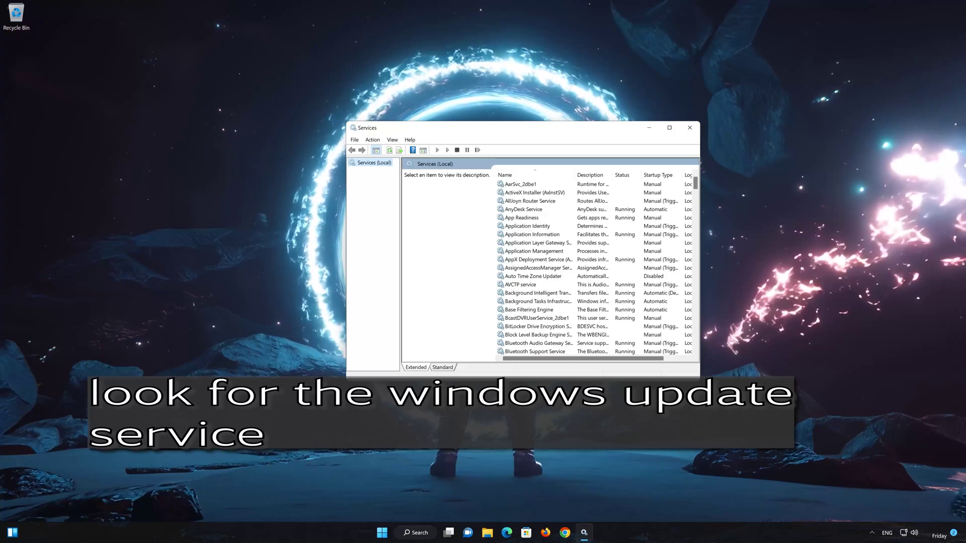
- Find the Windows Update service in the list of local services and open its properties
click(520, 285)
scroll(522, 286, down, 7)
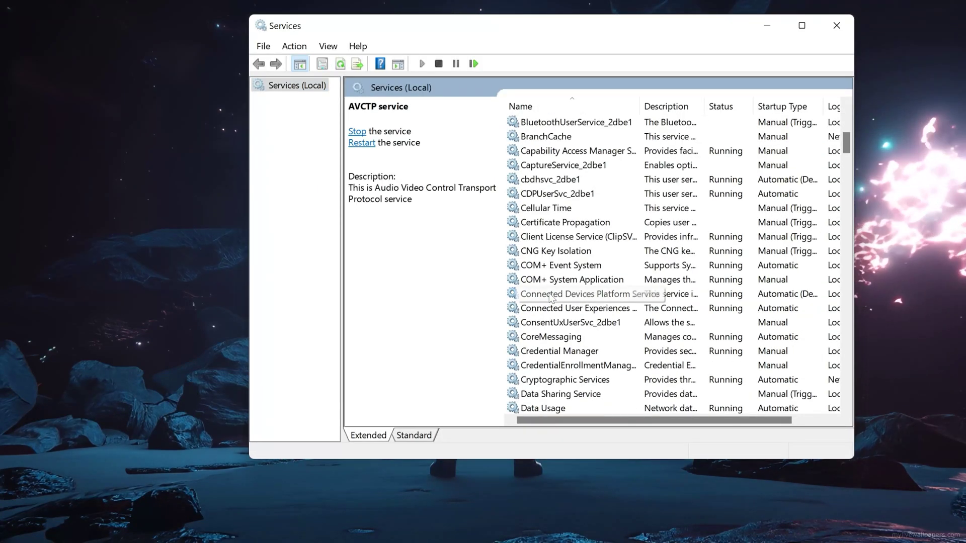
scroll(551, 298, down, 20)
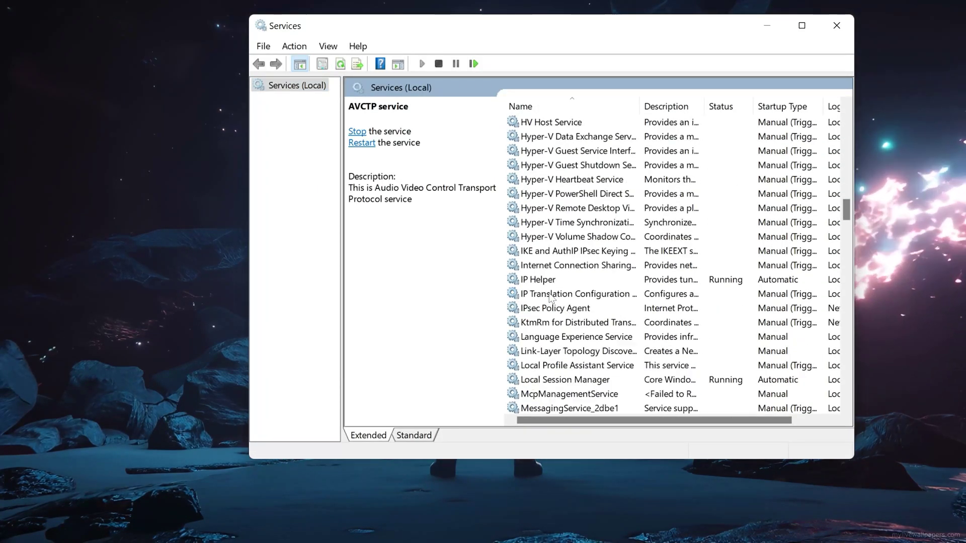
scroll(551, 298, down, 20)
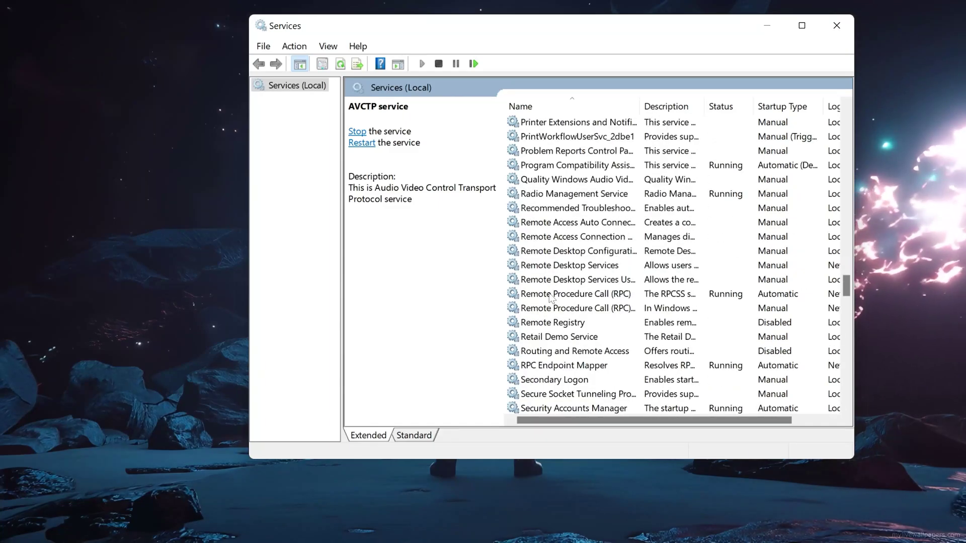
scroll(551, 298, down, 16)
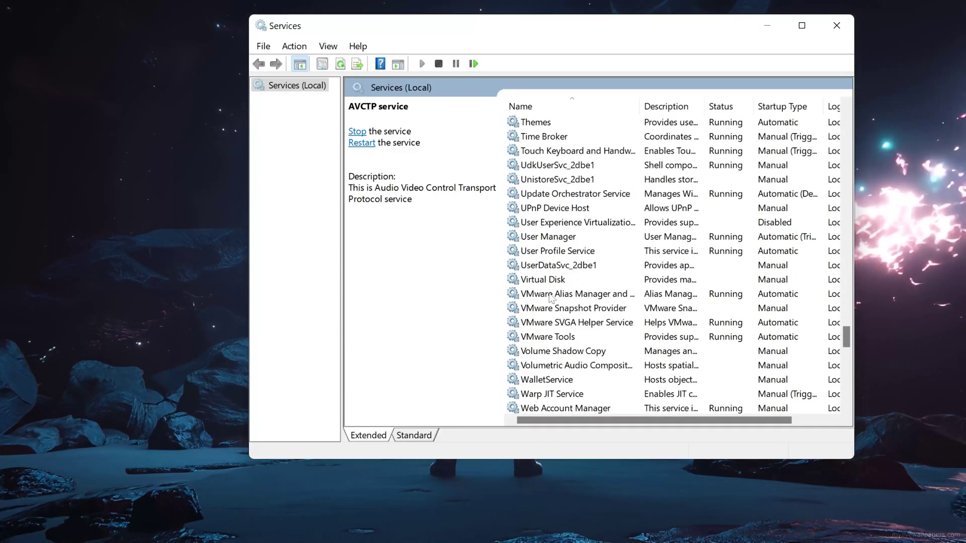
scroll(551, 298, down, 11)
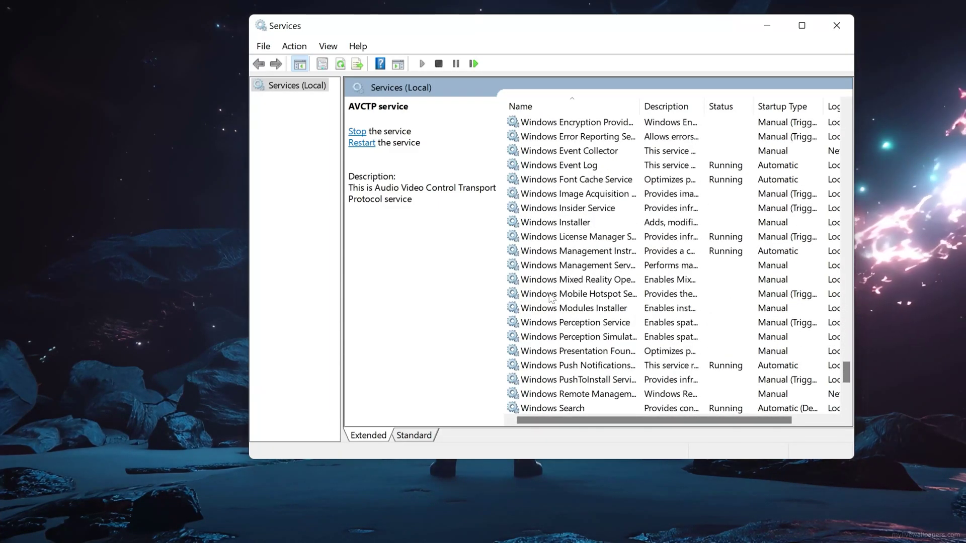
scroll(551, 298, down, 2)
click(511, 368)
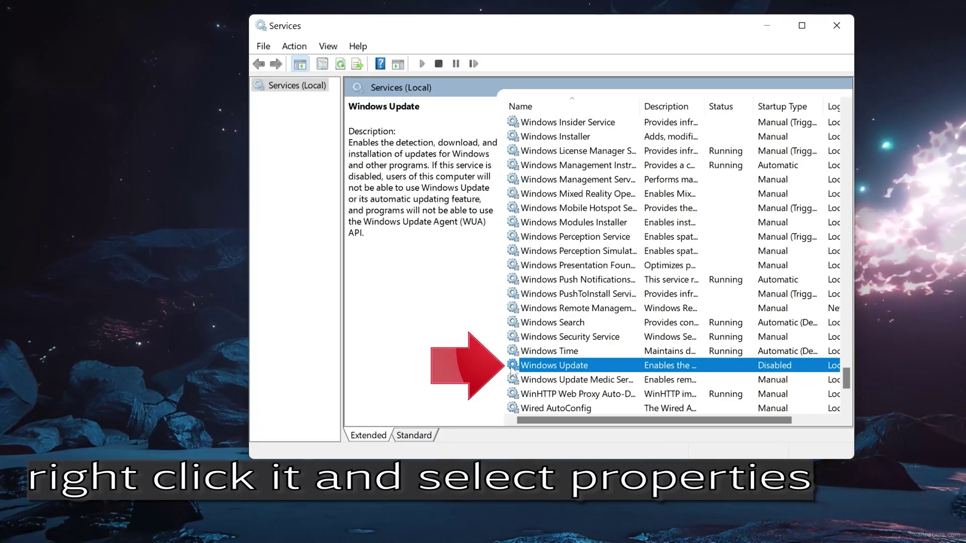
right_click(590, 368)
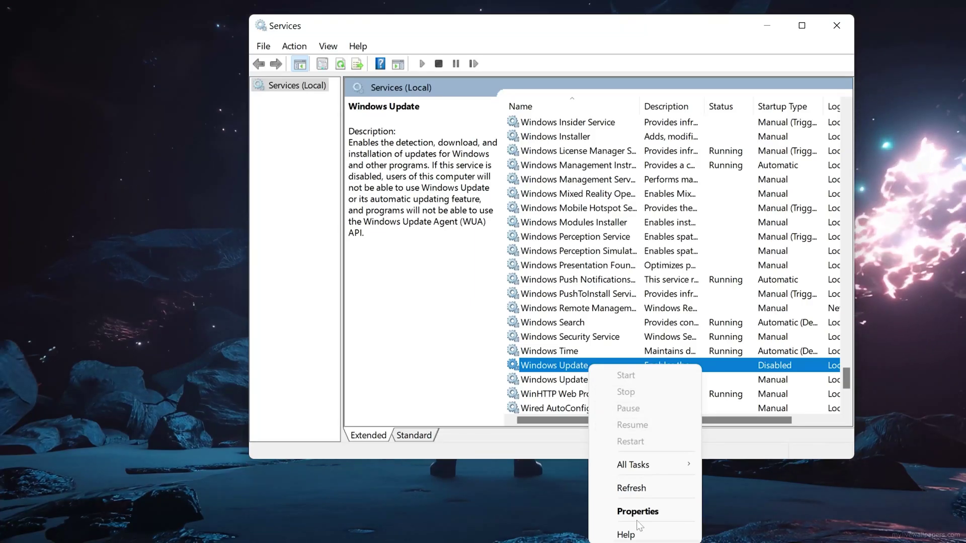
click(662, 512)
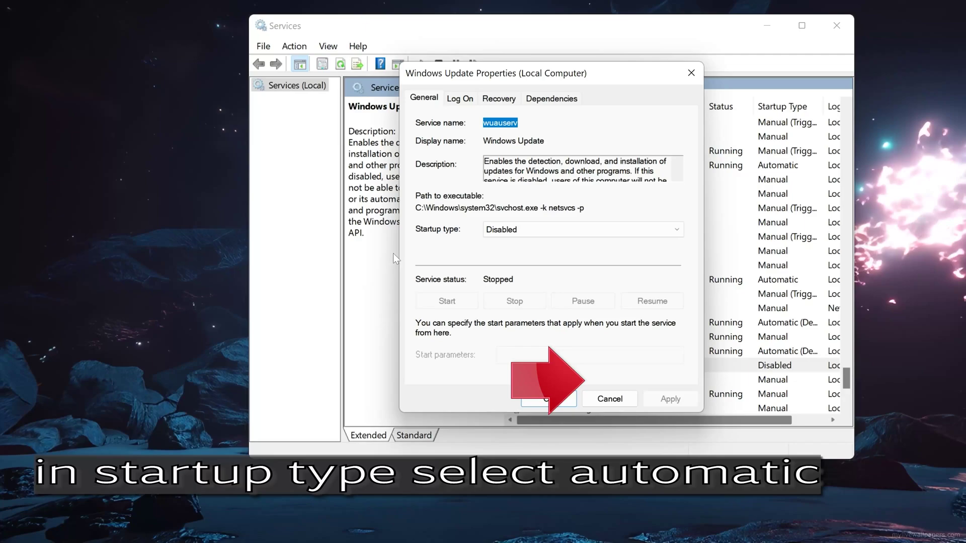
- Set the Windows Update service's startup type to Automatic and apply the change
click(539, 230)
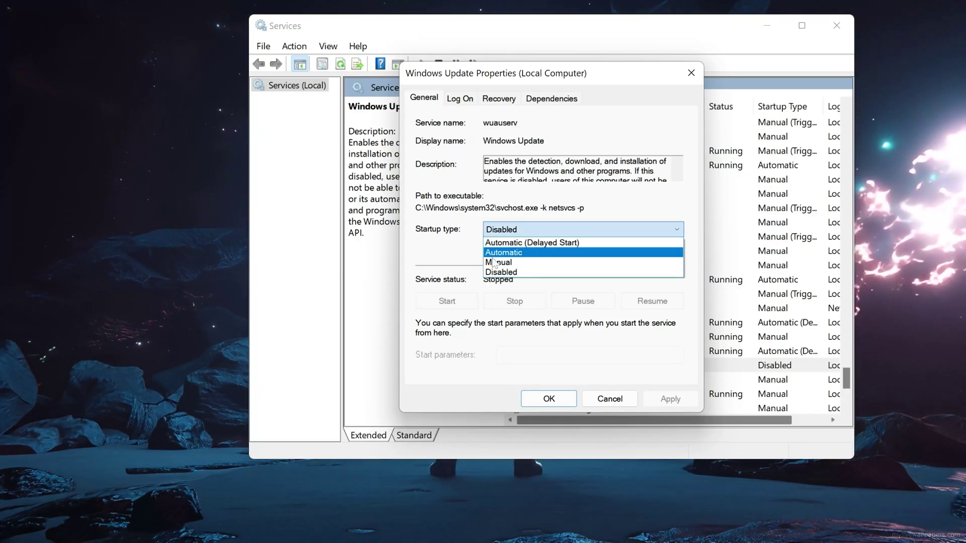
click(555, 256)
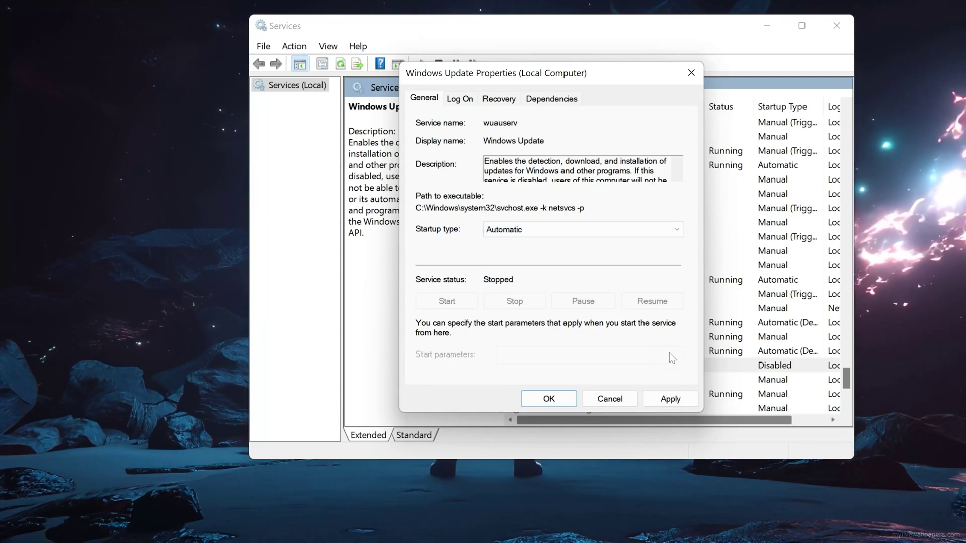
click(665, 399)
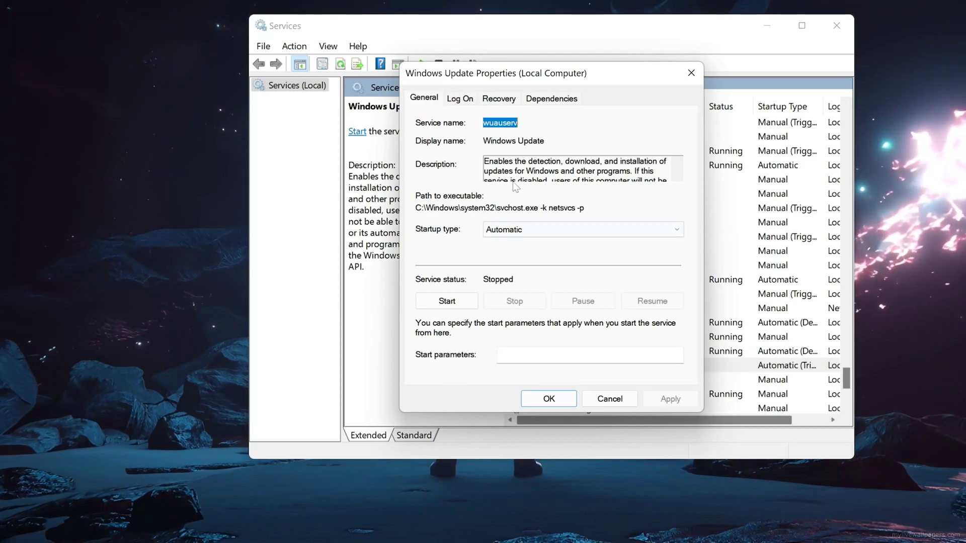
- Set the service's second-failure recovery action to Restart the Service, save the properties, and start the Windows Update service
click(500, 103)
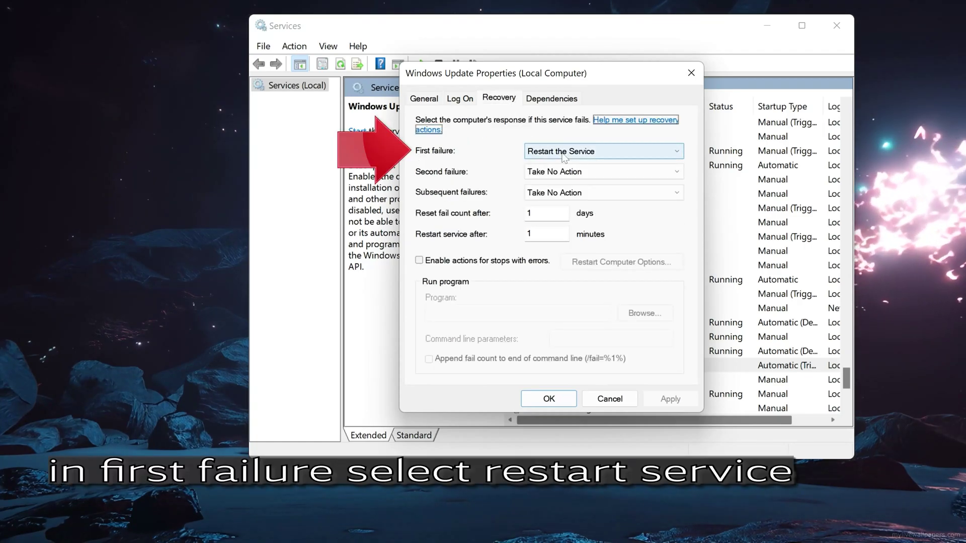
click(543, 173)
click(558, 194)
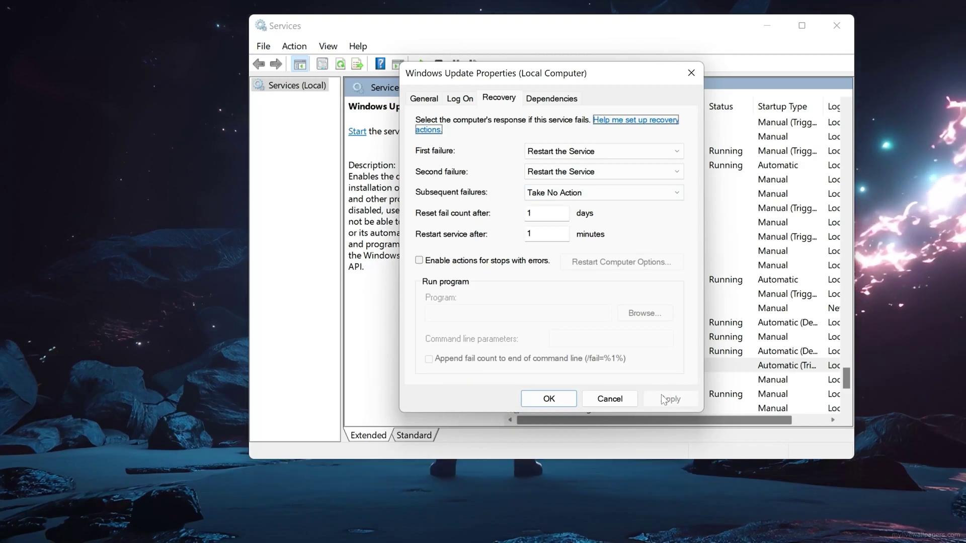
click(549, 398)
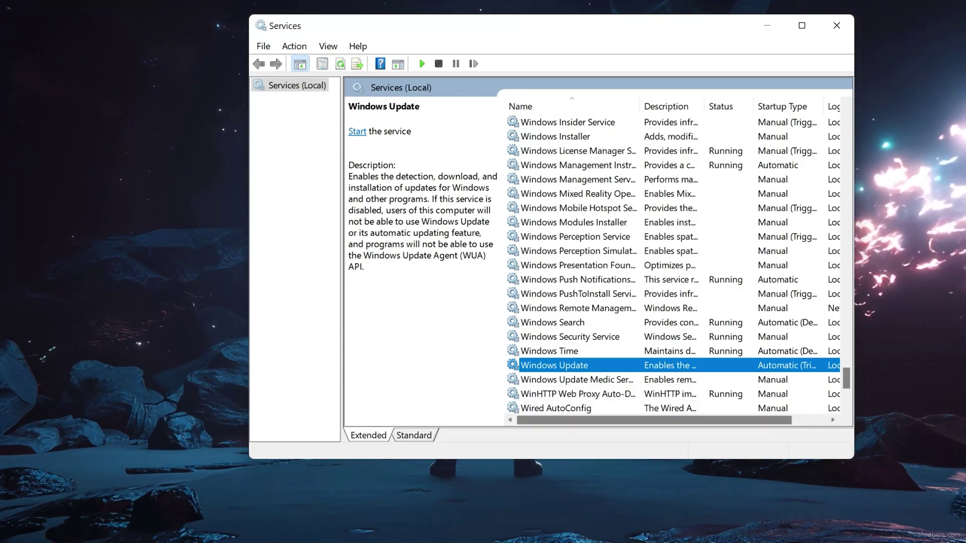
click(357, 132)
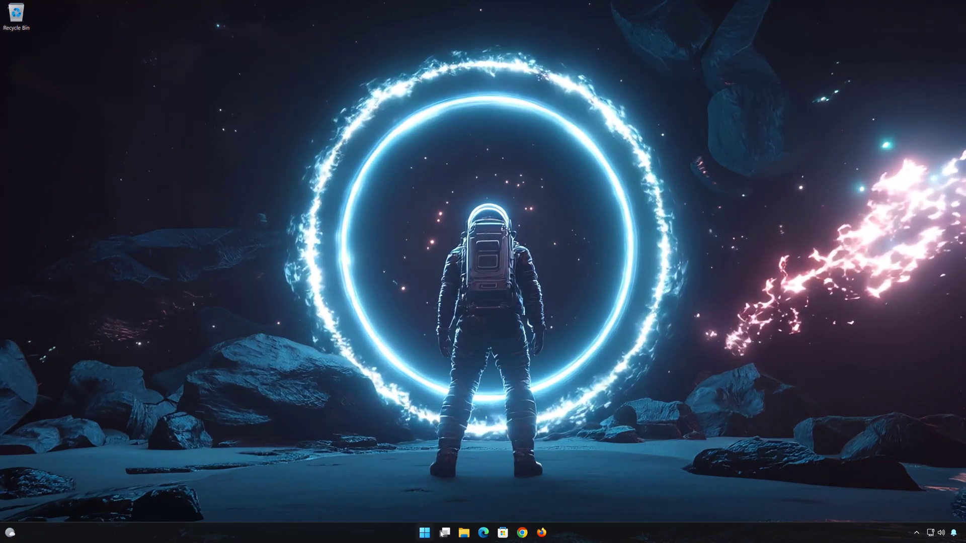
- Search for powershell, run Windows PowerShell as administrator with elevation approved, and move its window to the middle of the desktop
click(426, 533)
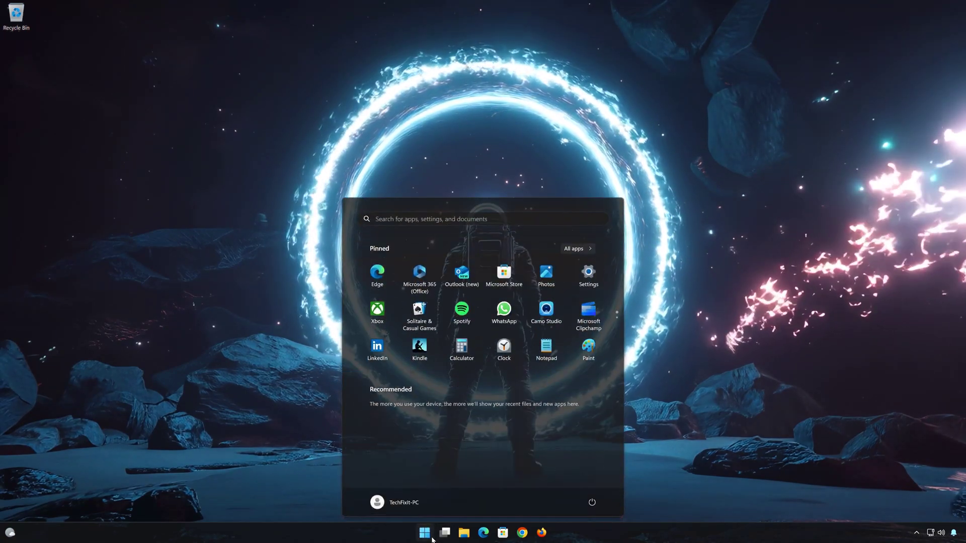
text(power)
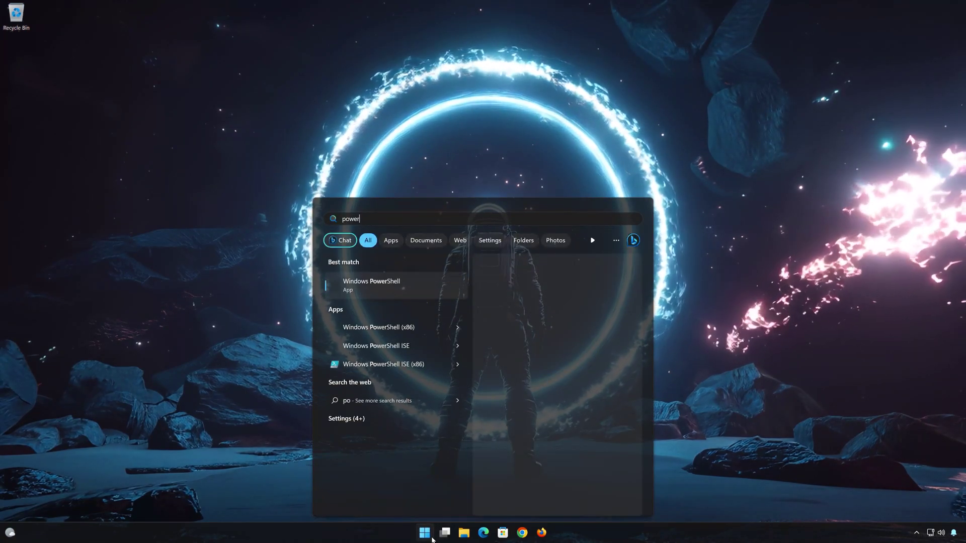
text(she)
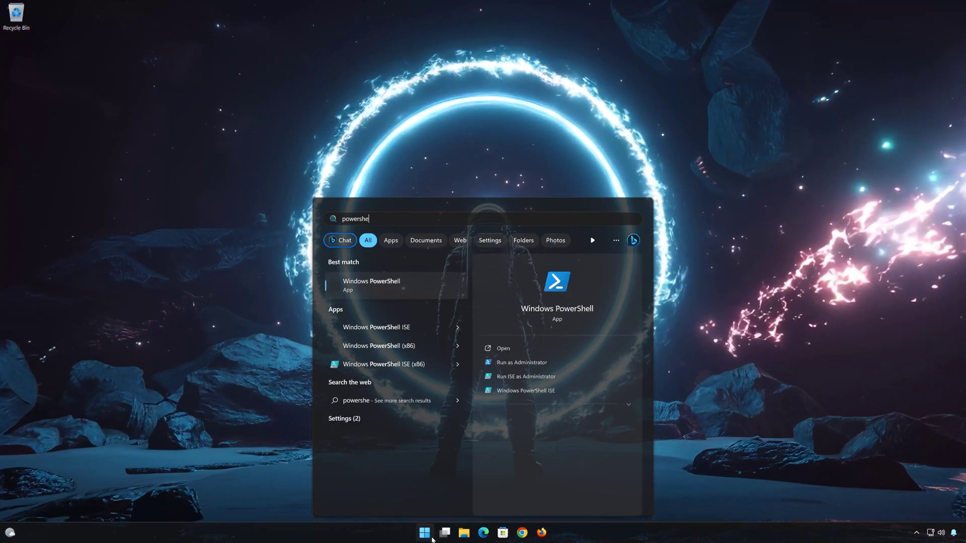
text(ll)
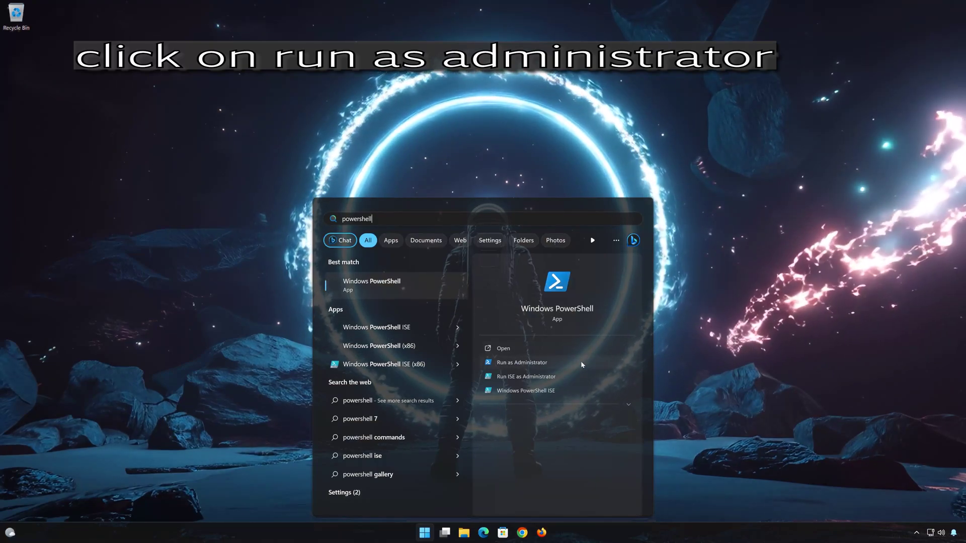
click(562, 367)
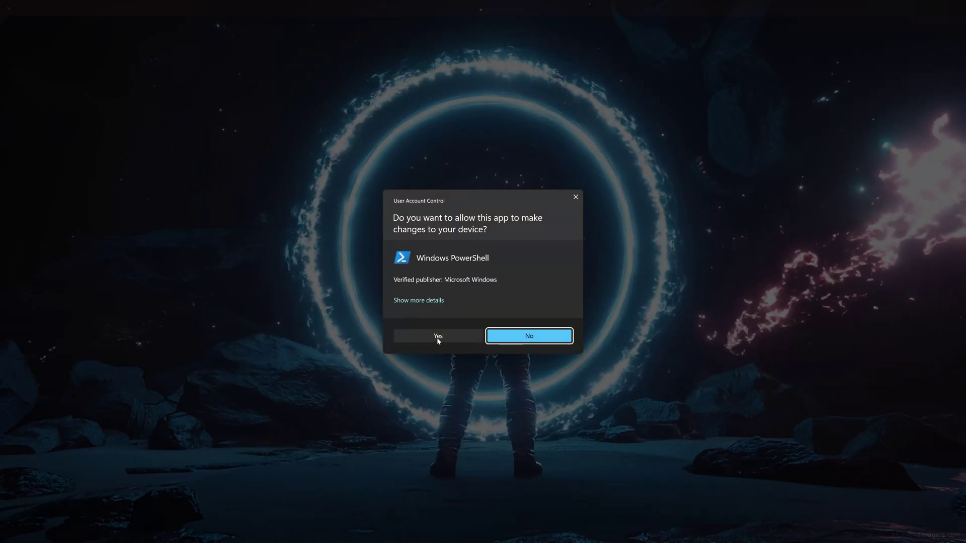
click(436, 336)
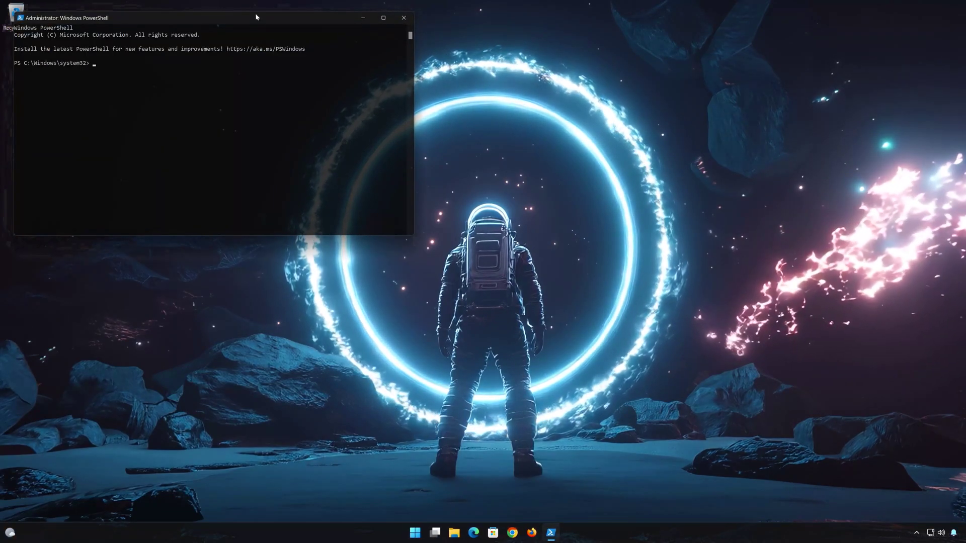
drag(255, 17, 528, 130)
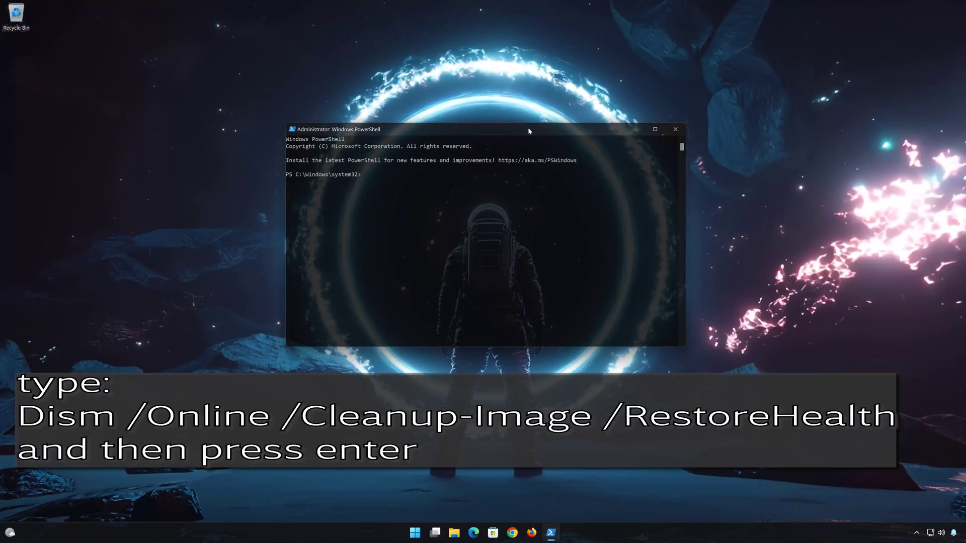
- Run DISM /Online /Cleanup-Image /RestoreHealth in the administrator PowerShell, and exit the console once the repair is done
text(DISM)
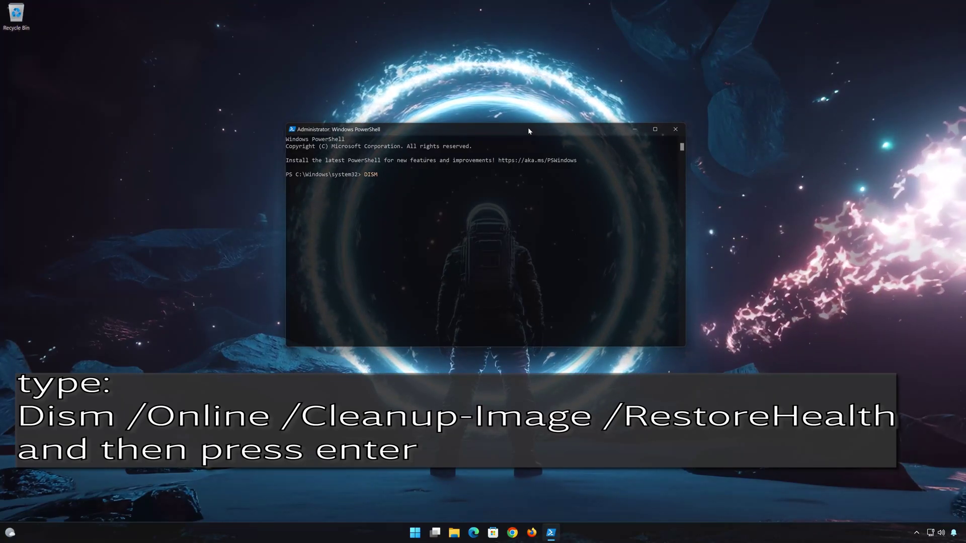
text( /Onl)
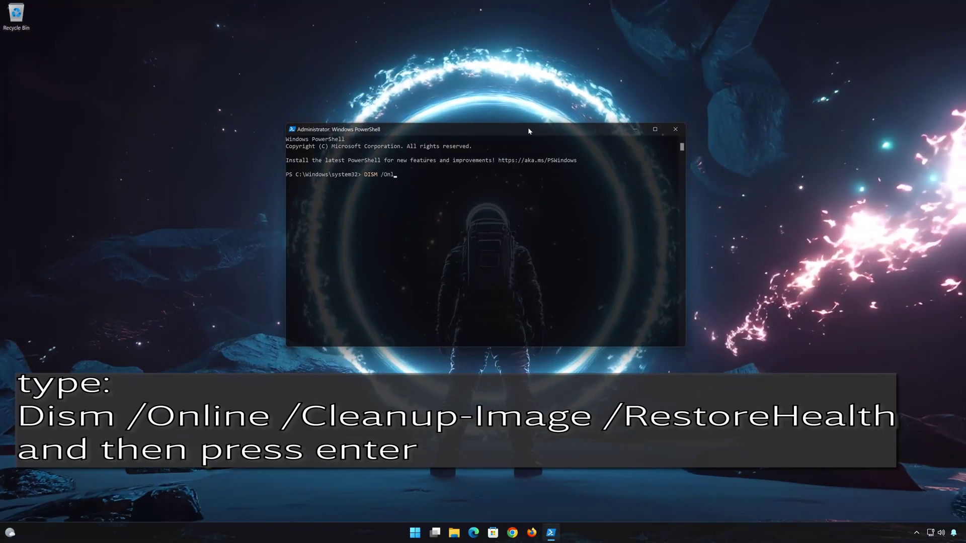
text(inn)
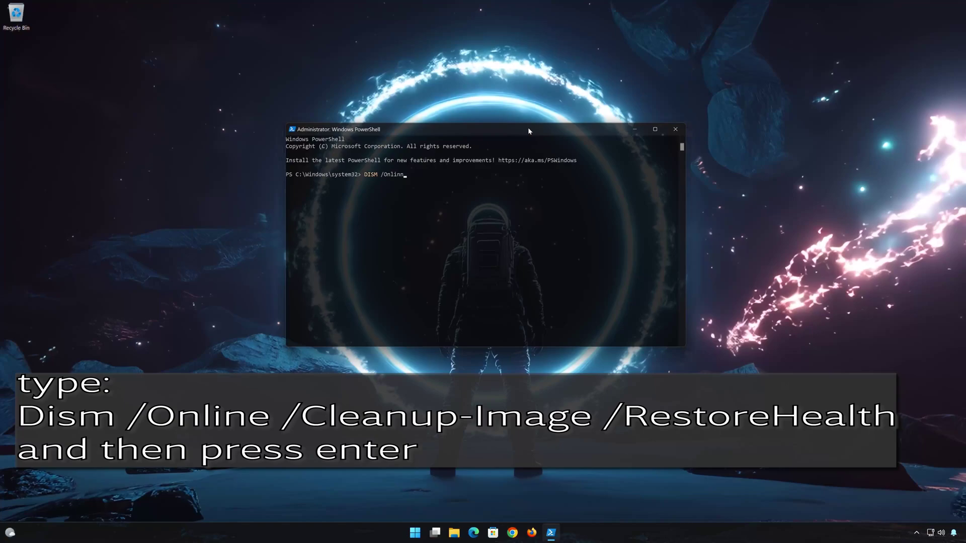
key(BackSpace)
text(e )
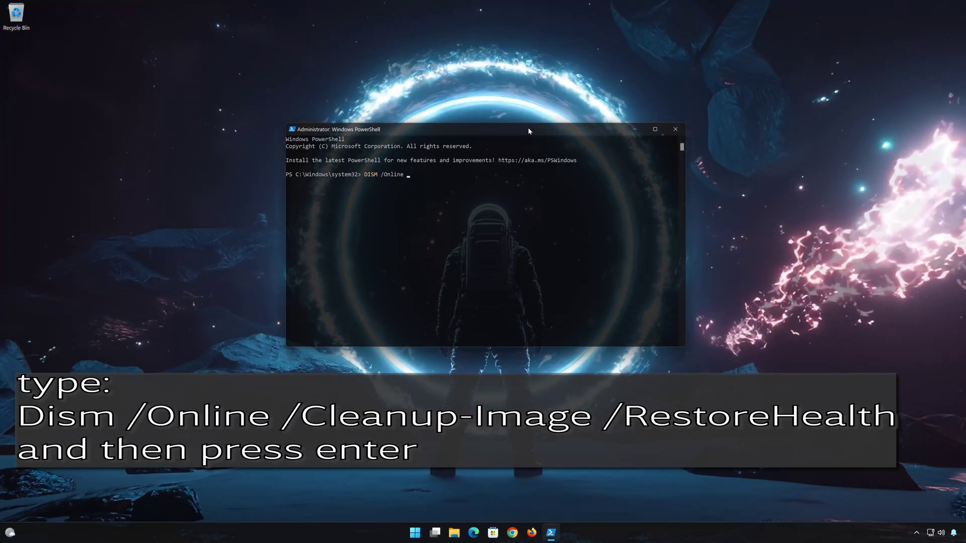
text(/)
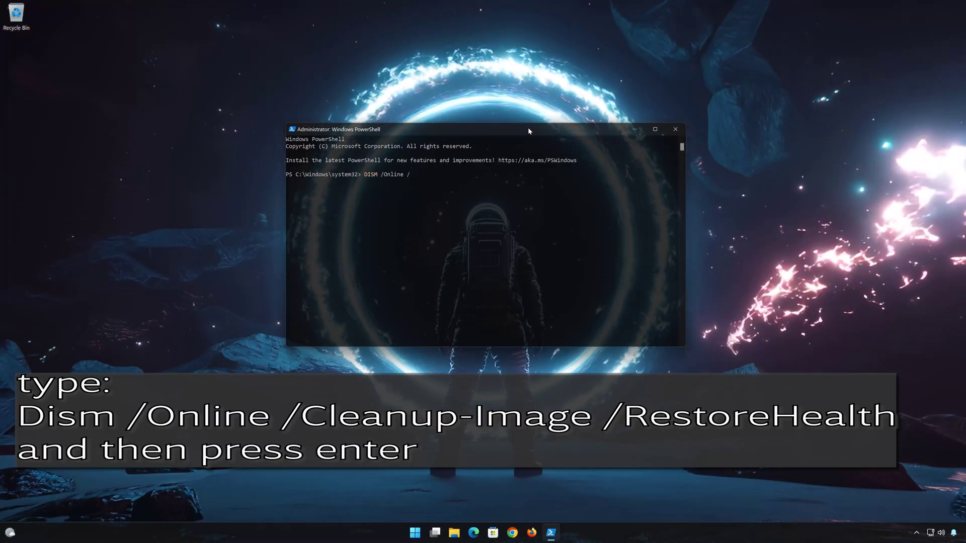
text(C)
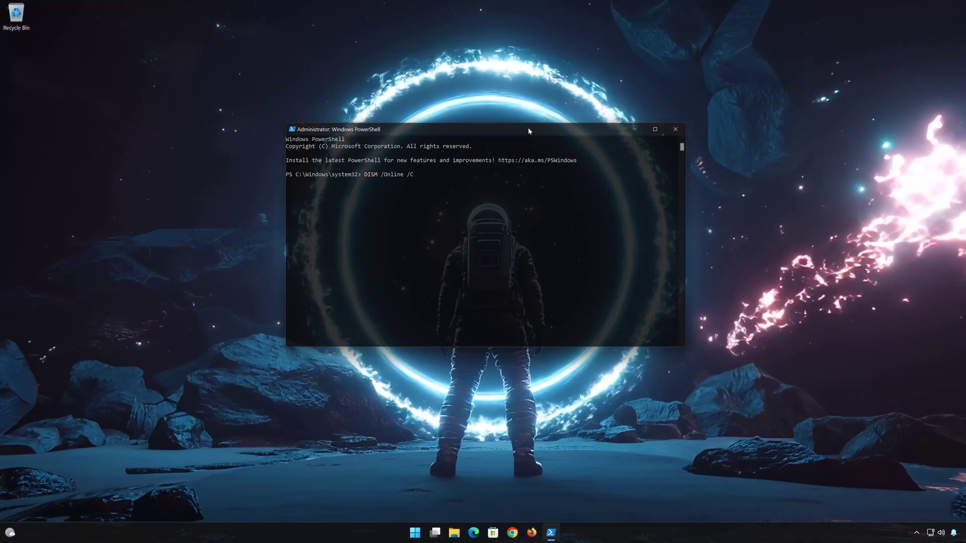
text(lean)
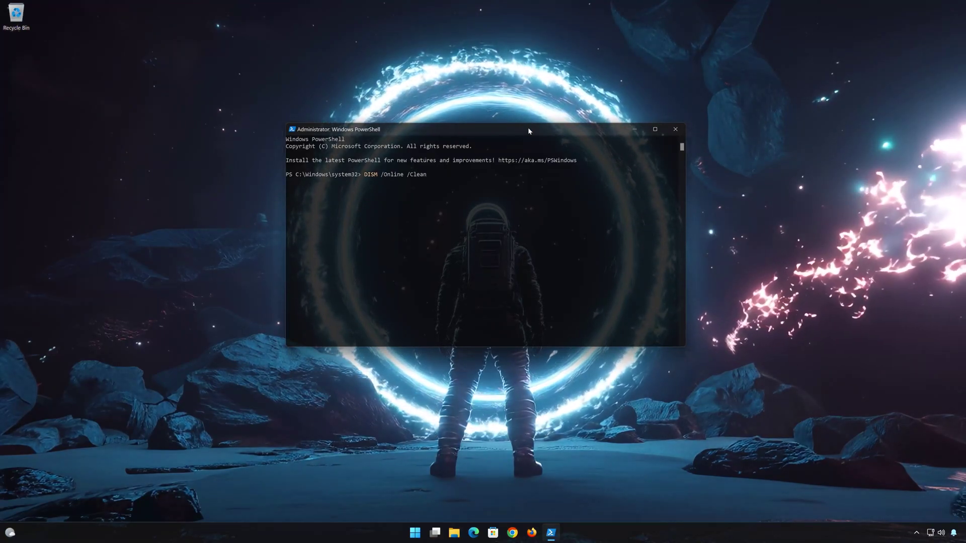
text(up-)
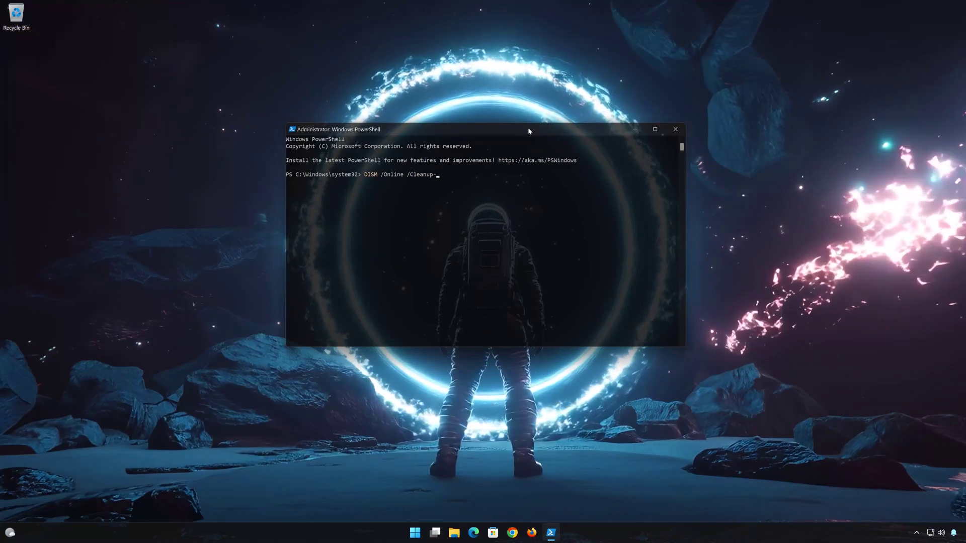
text(Ima)
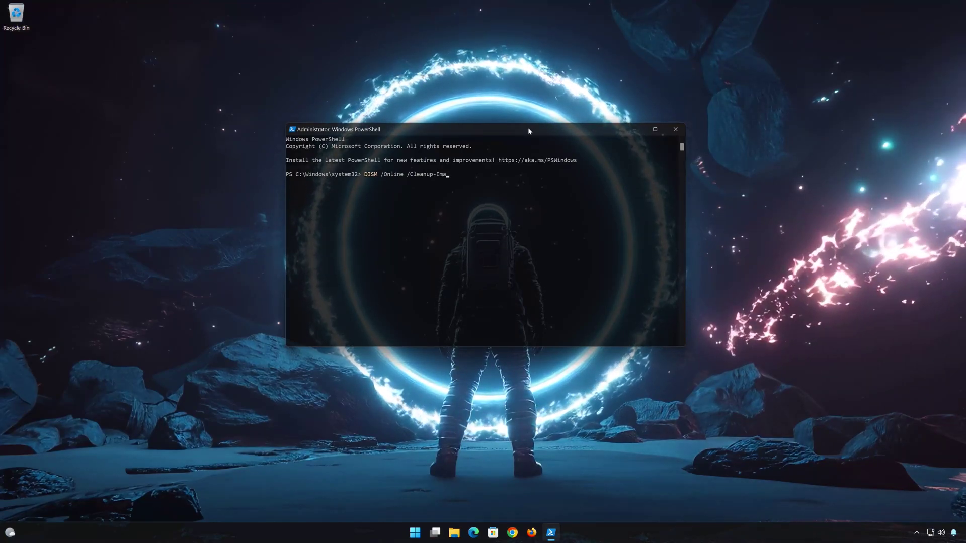
text(ge)
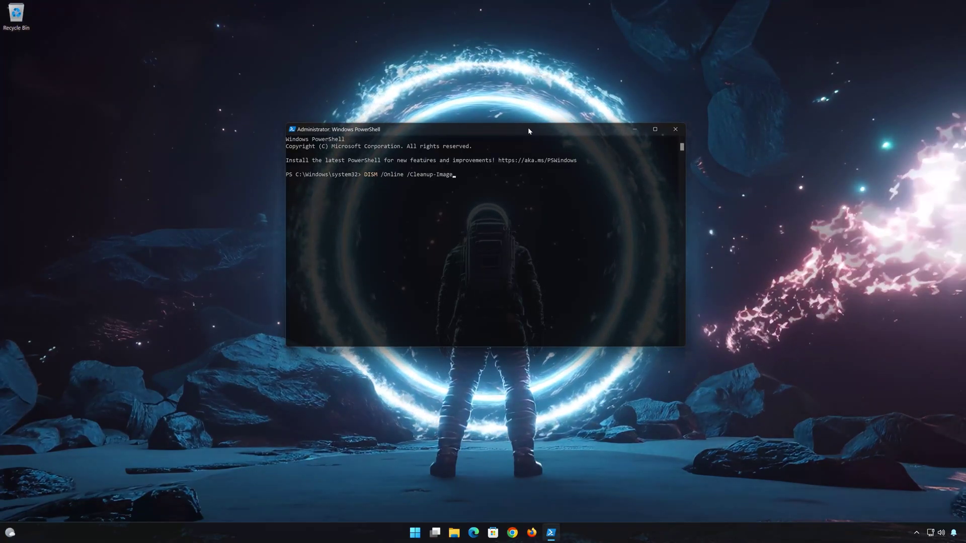
text( /)
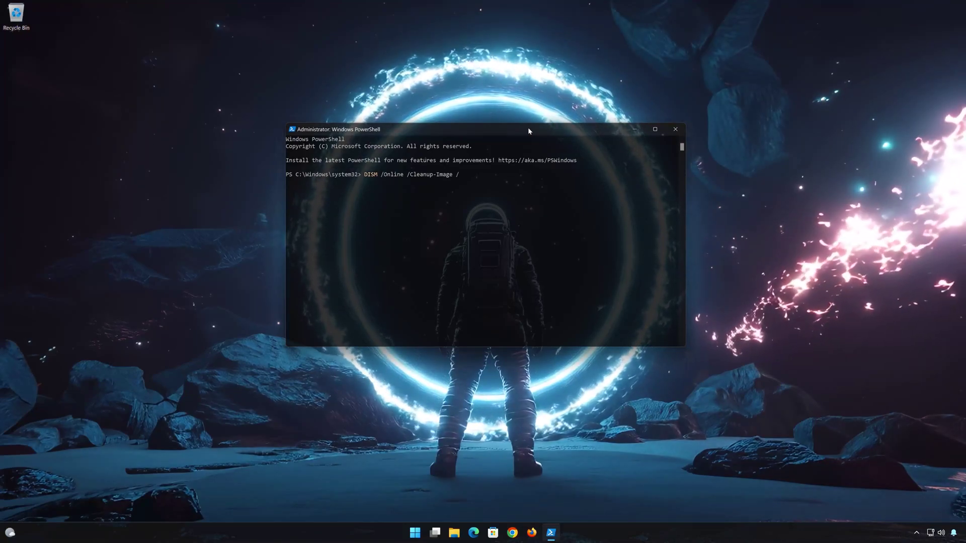
text(Res)
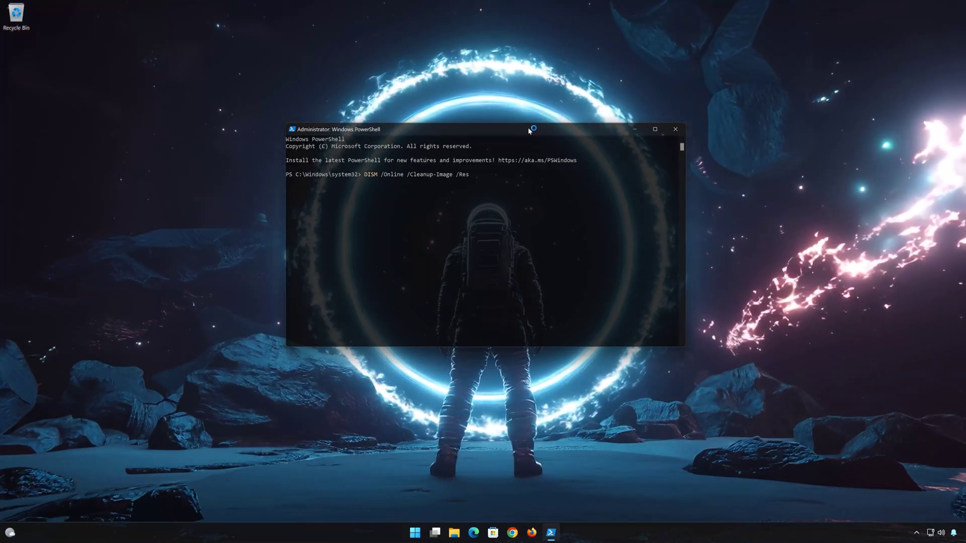
text(tore)
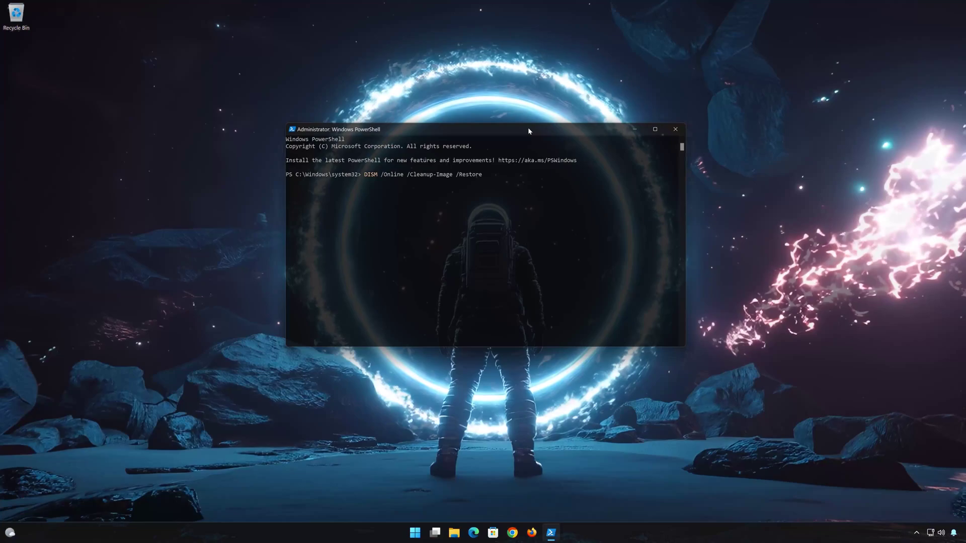
text(Healt)
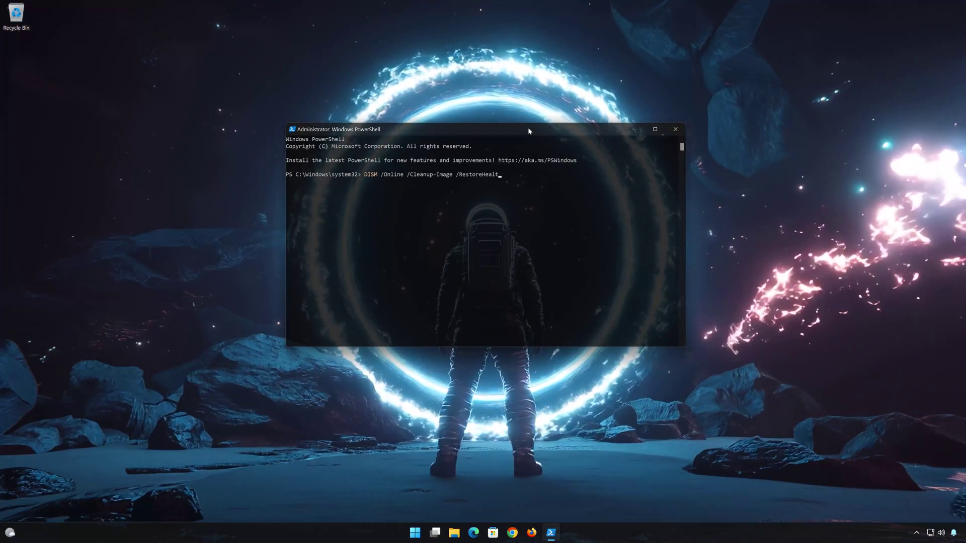
text(h)
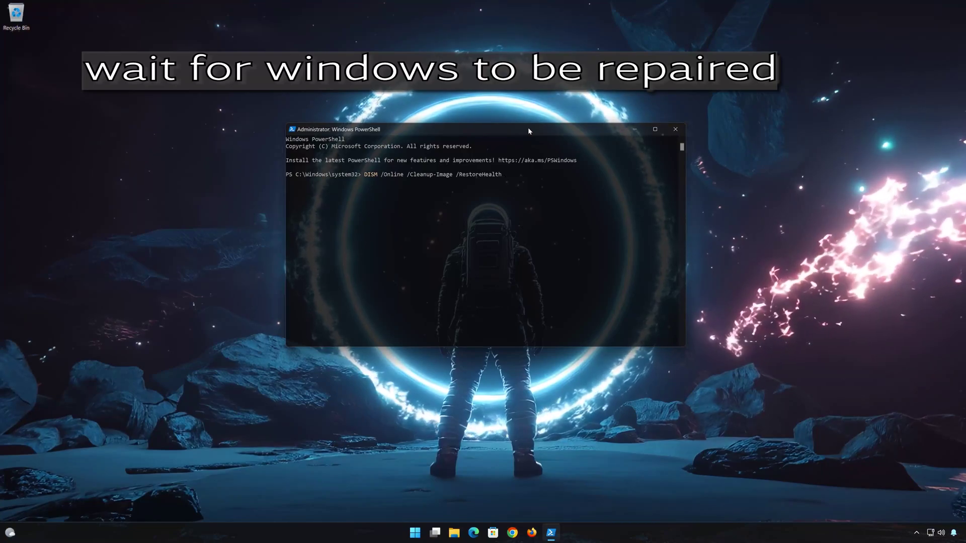
key(Return)
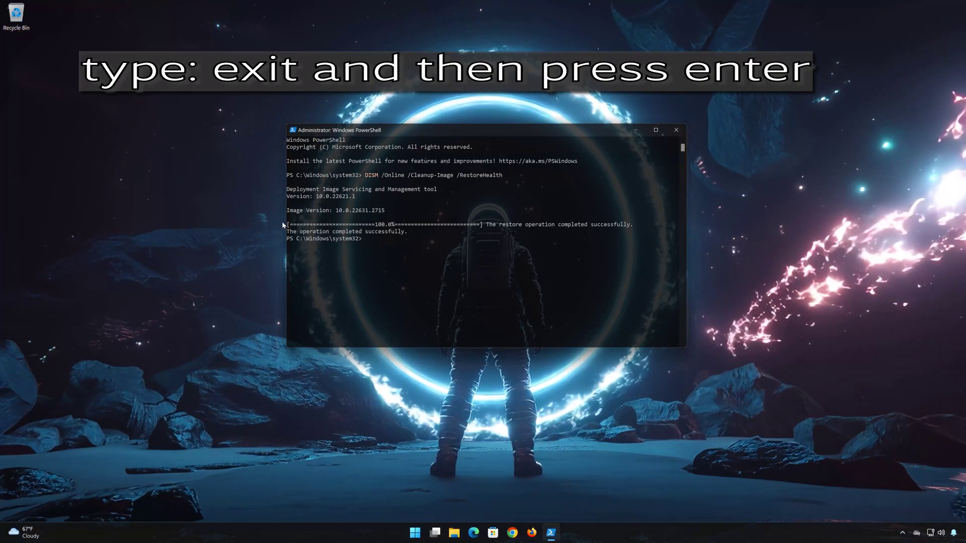
text(ex)
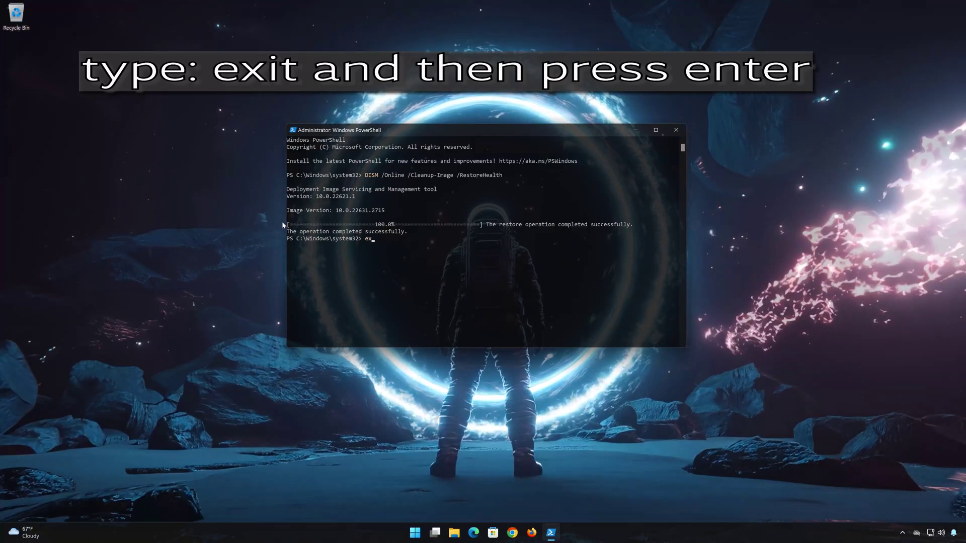
text(it)
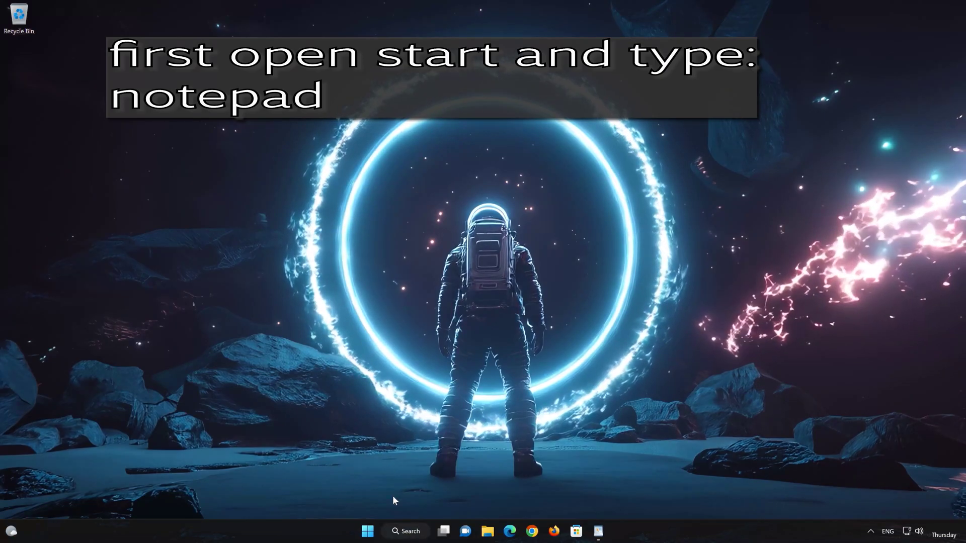
- Search for notepad and open the Notepad app with a blank document
click(368, 532)
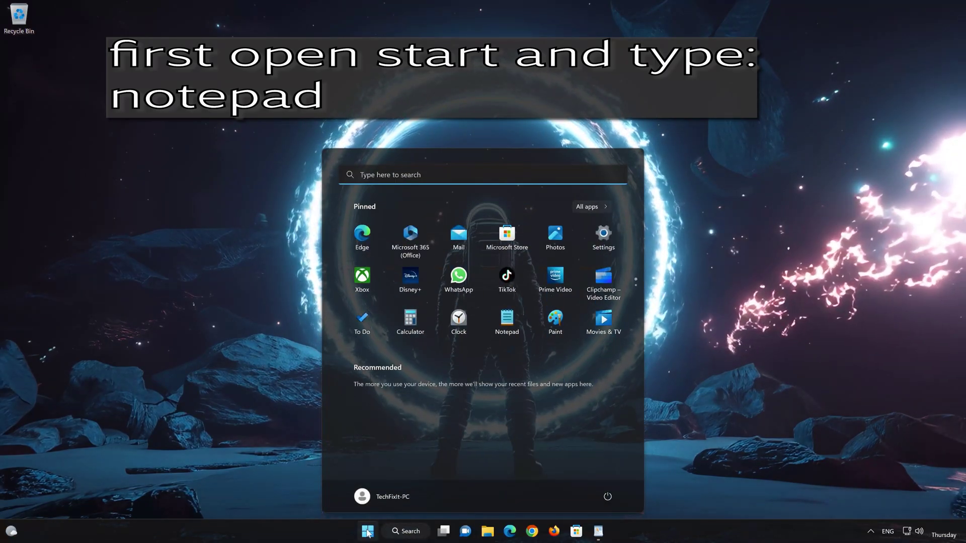
text(notepad)
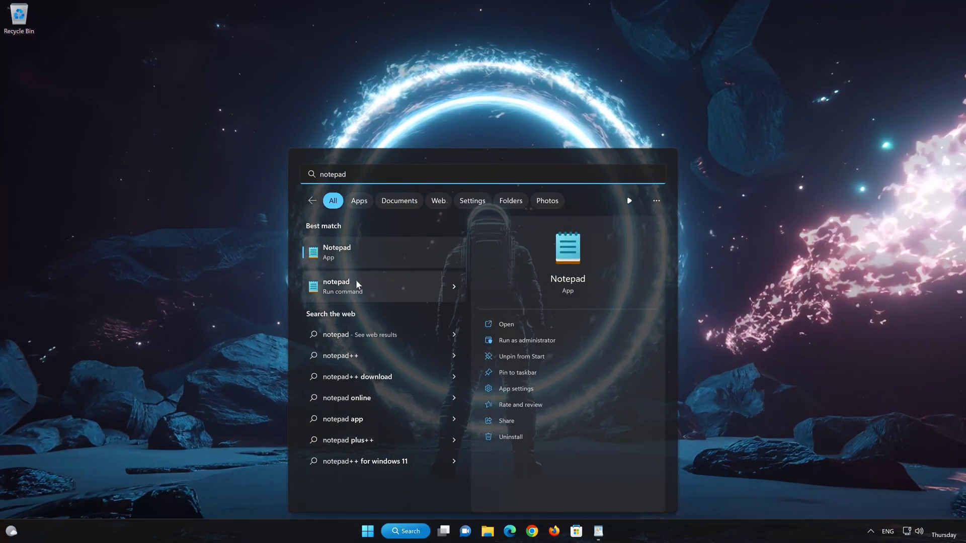
click(382, 249)
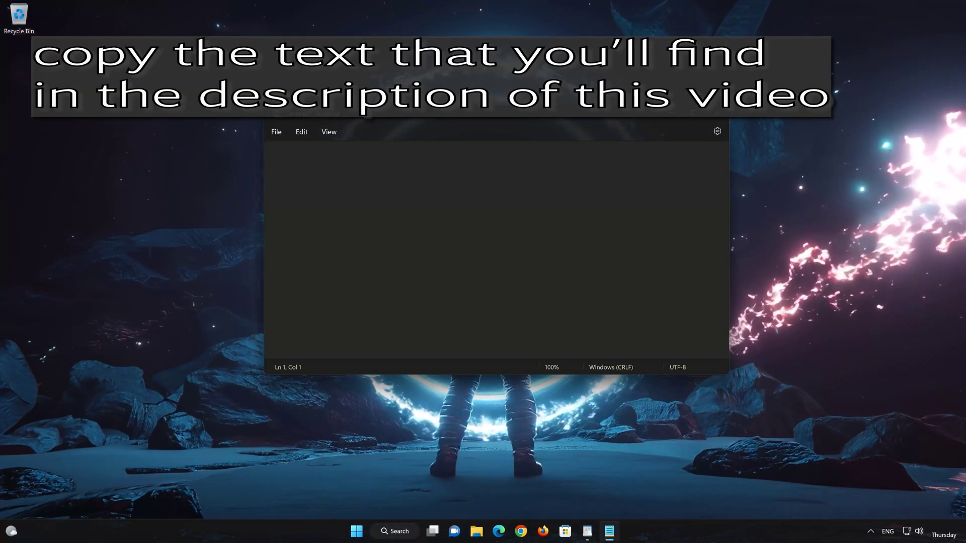
- Copy all the update reset commands, from net stop bits to net start cryptsvc, out of the WordPad document and paste them into Notepad
click(587, 533)
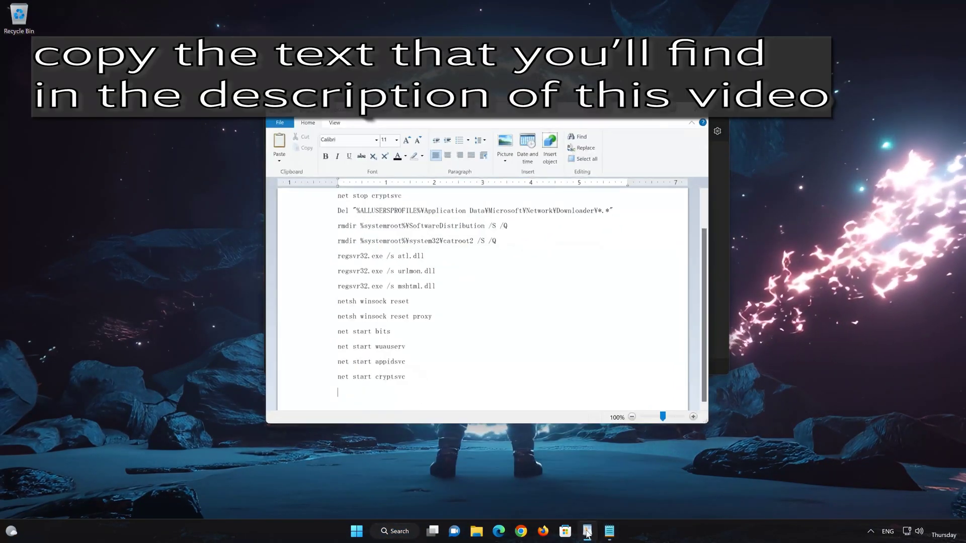
drag(337, 391, 334, 191)
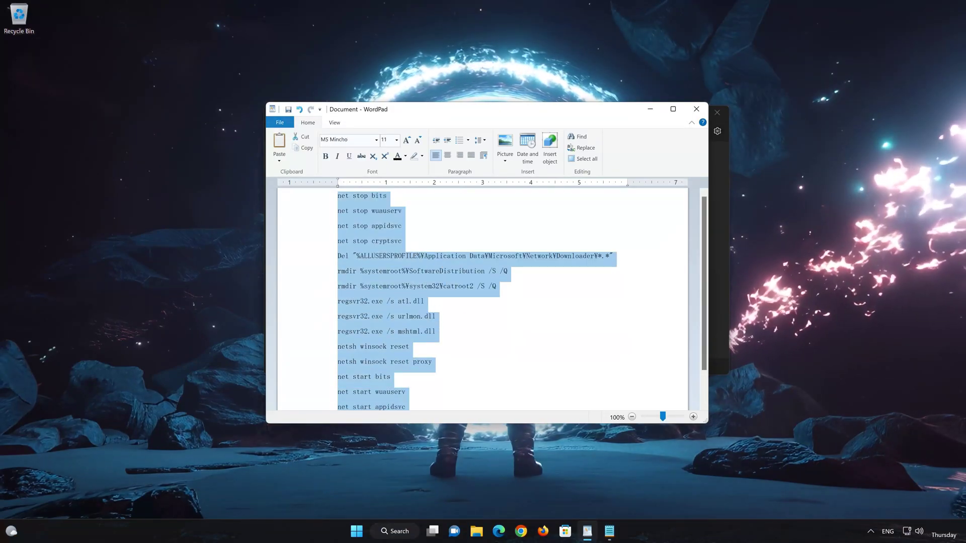
right_click(347, 208)
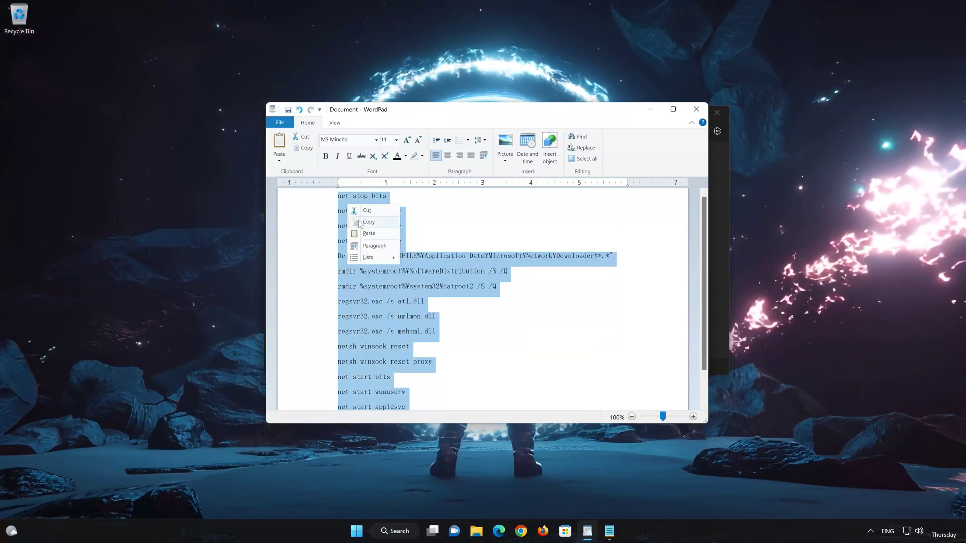
click(368, 222)
click(652, 110)
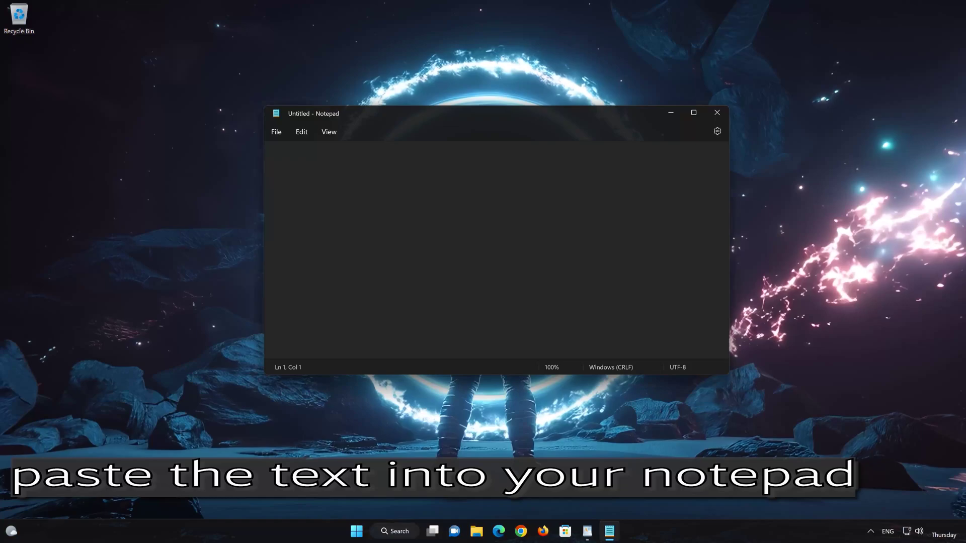
right_click(307, 169)
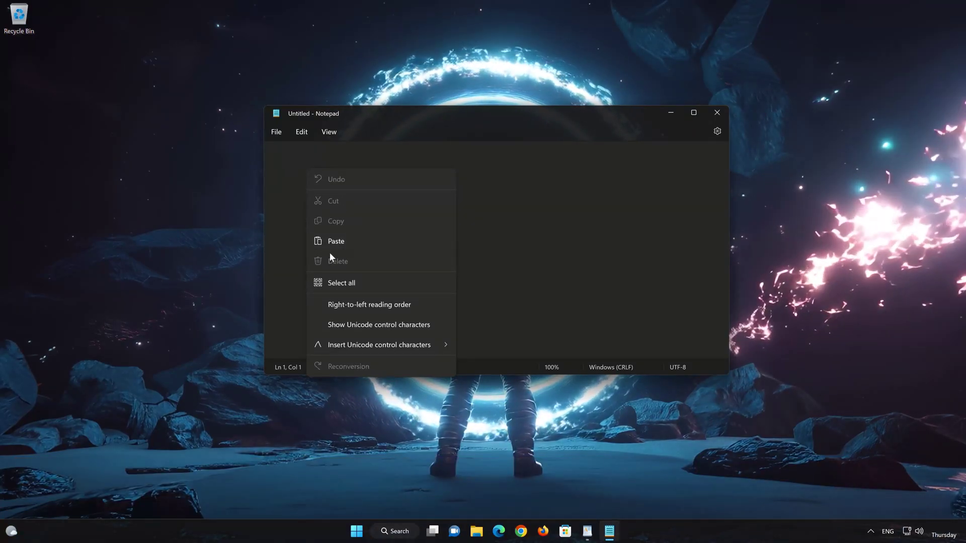
click(356, 243)
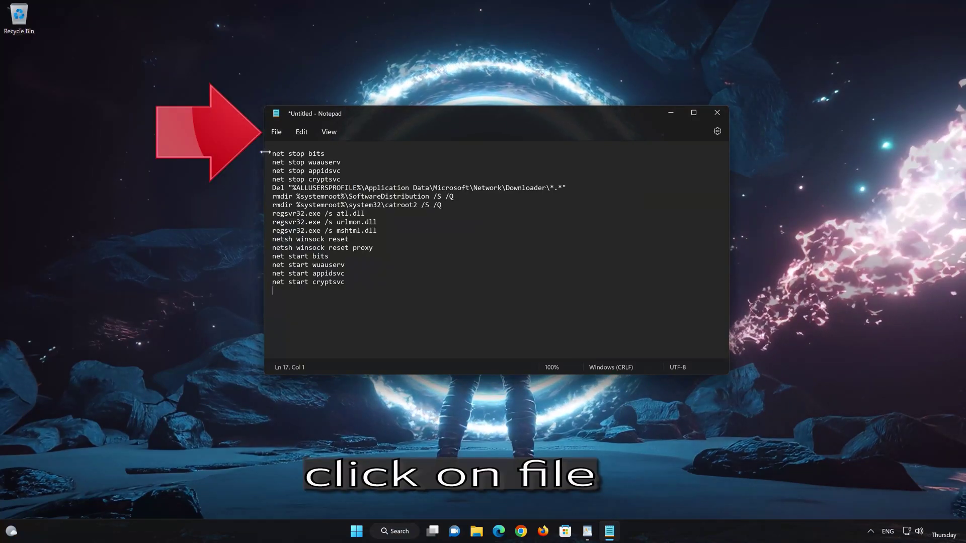
- Save the Notepad document to the Desktop as FIX.BAT with the file type set to All files
click(278, 134)
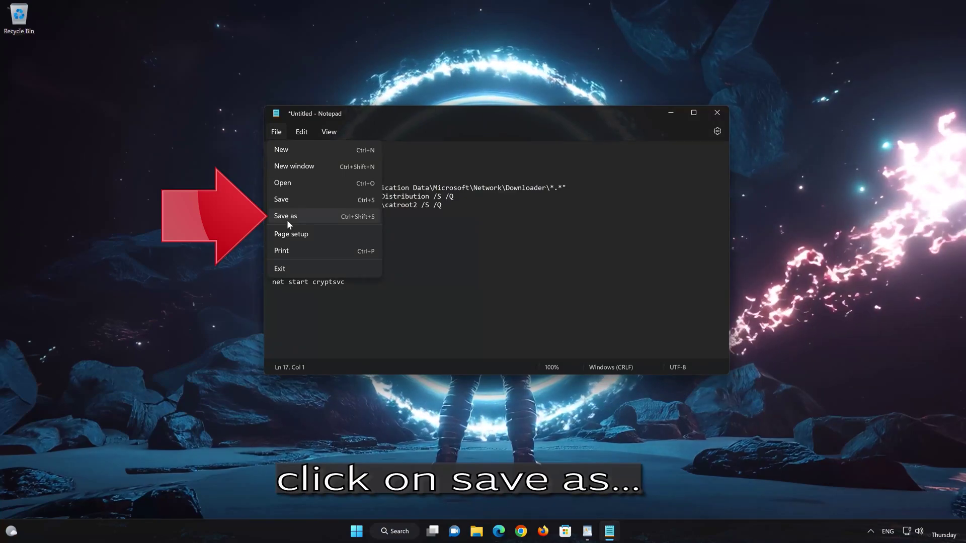
click(314, 216)
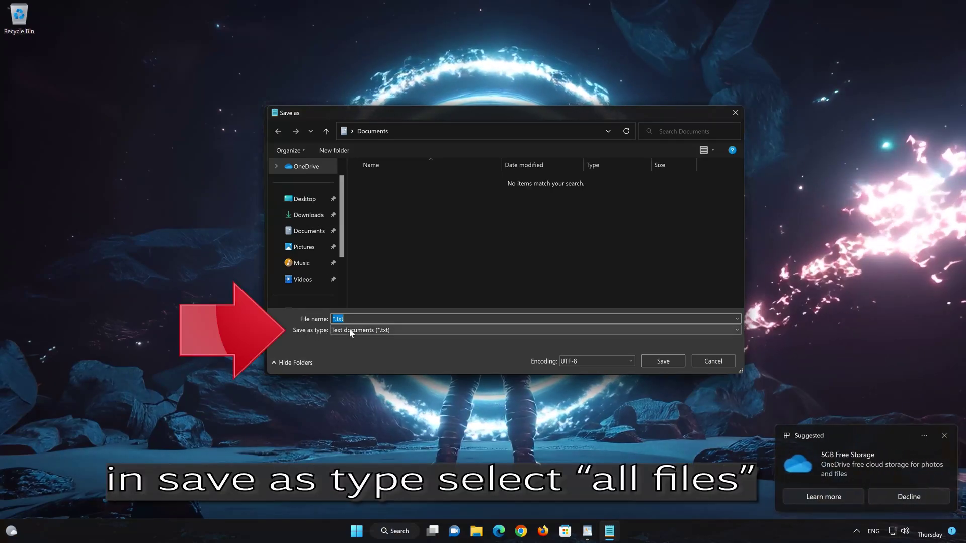
click(351, 331)
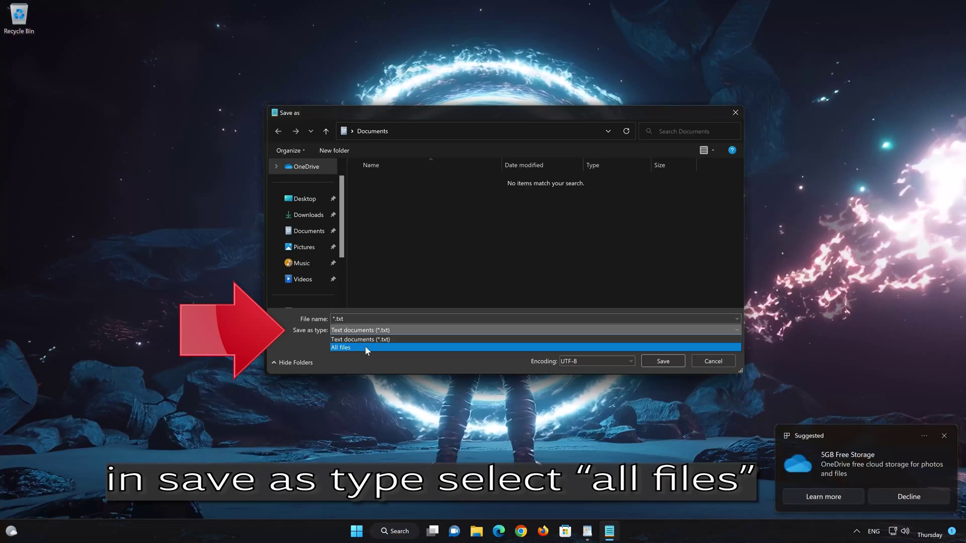
click(367, 348)
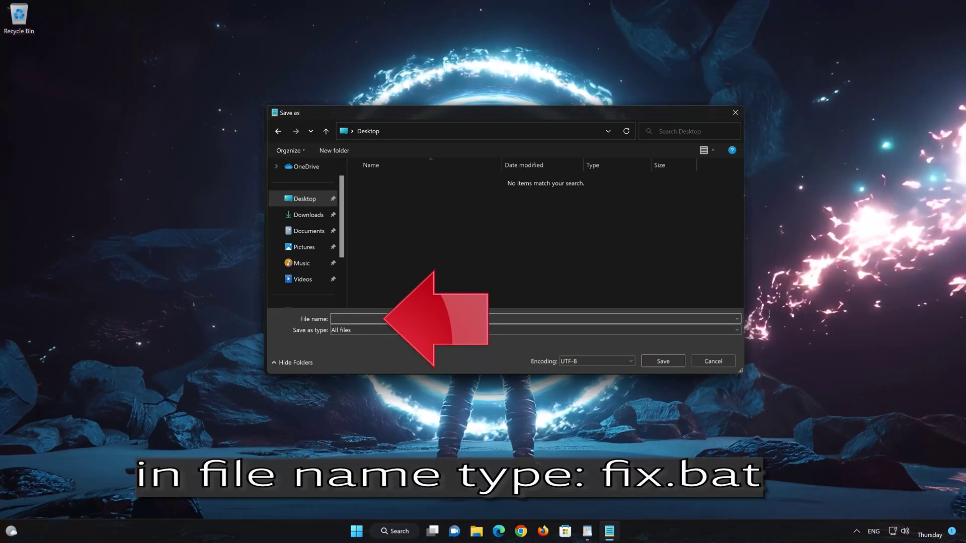
text(FIX)
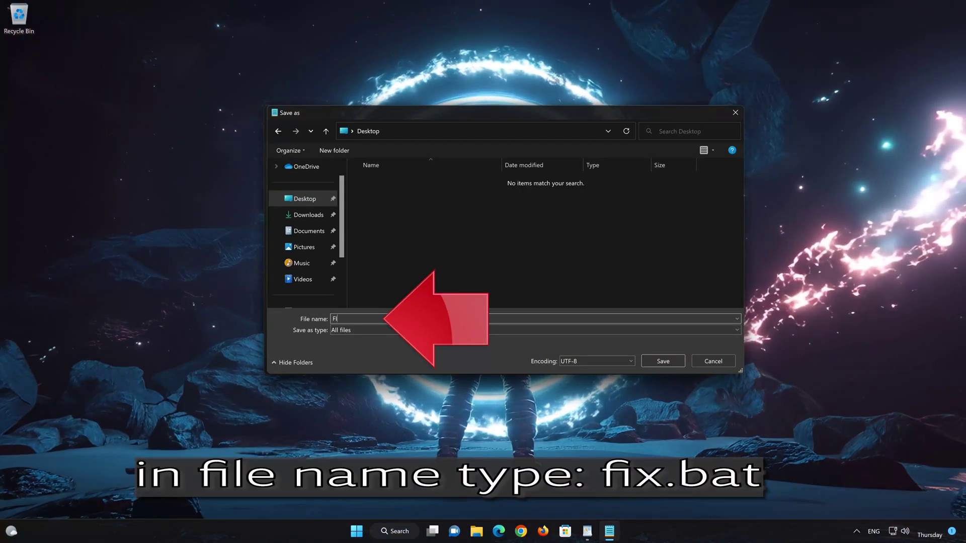
text(BAT)
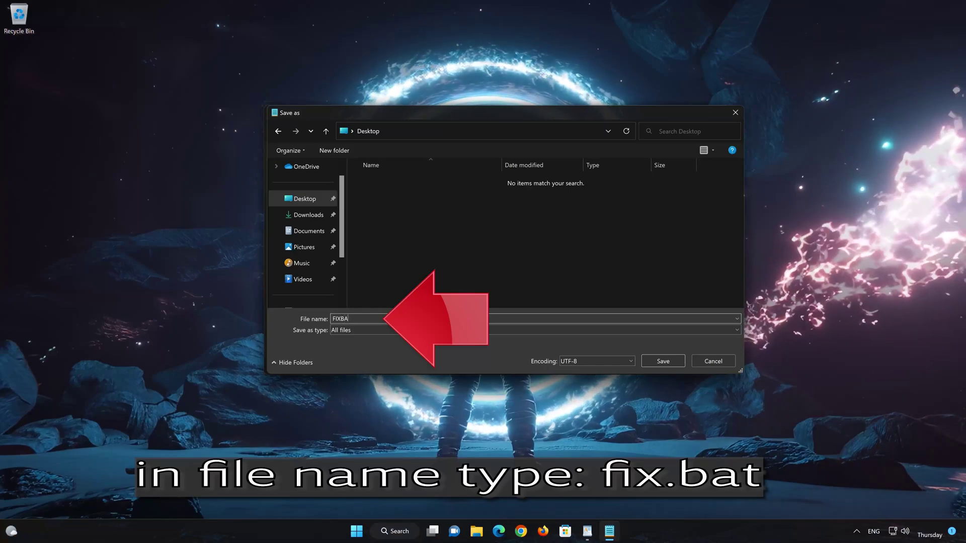
key(Left)
key(Left)
key(Left)
text(.)
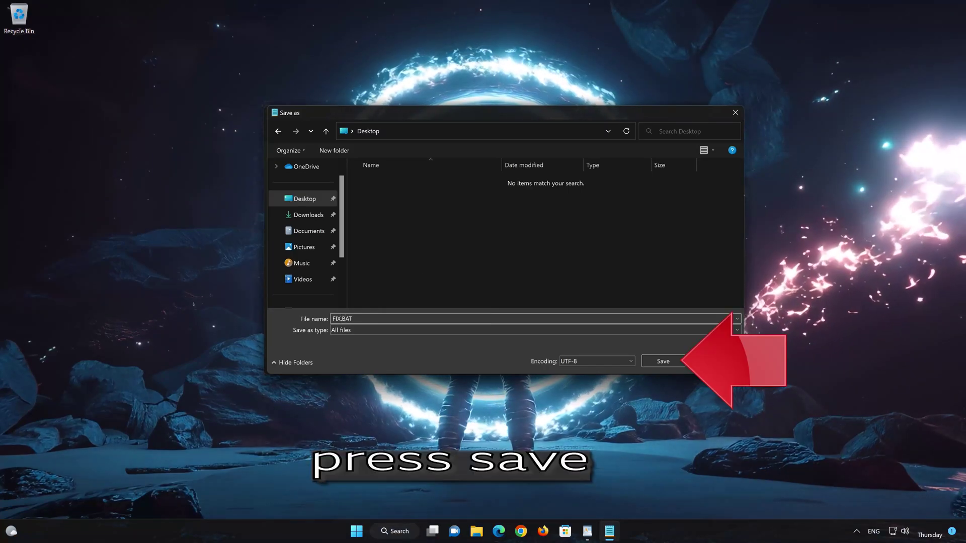
click(663, 361)
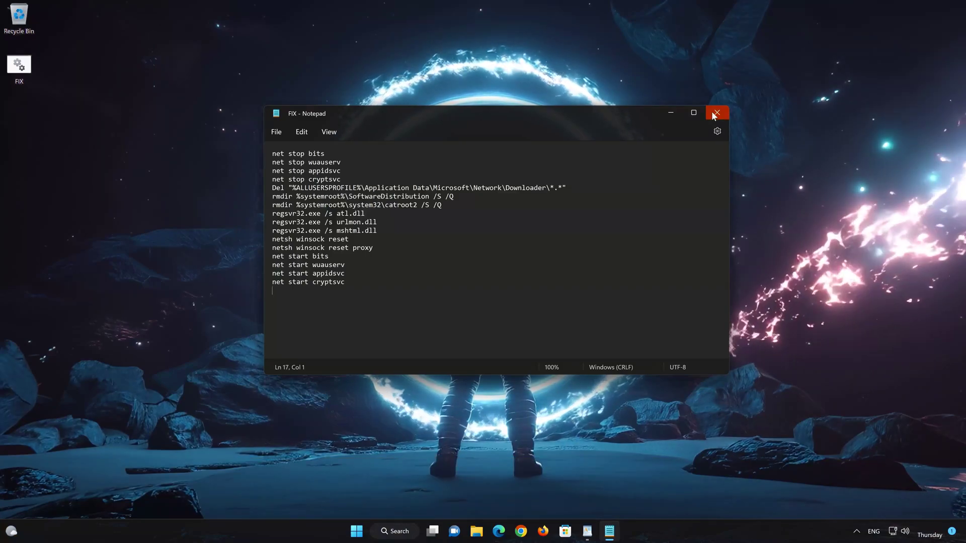
- Close Notepad and run the FIX batch file from the desktop as administrator, allowing it to make changes to the device
click(716, 113)
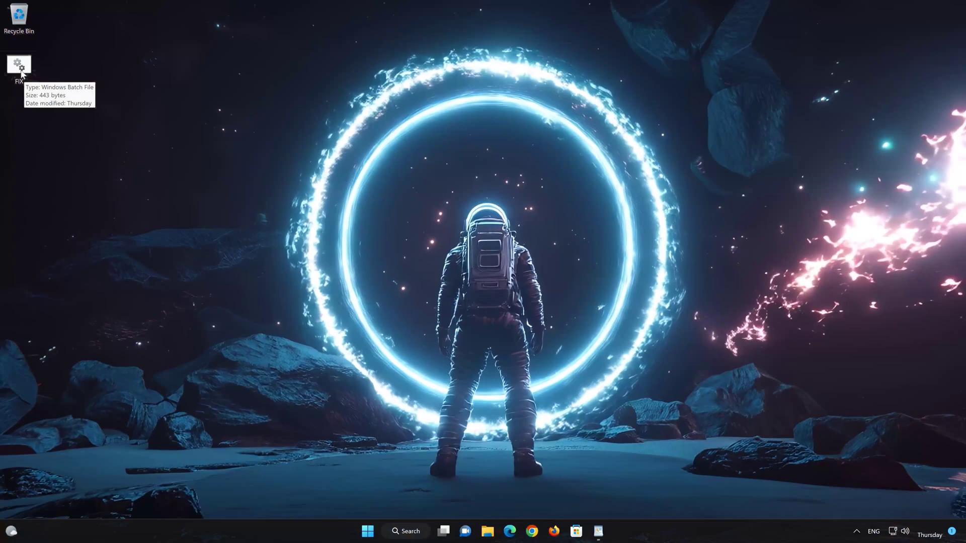
right_click(21, 73)
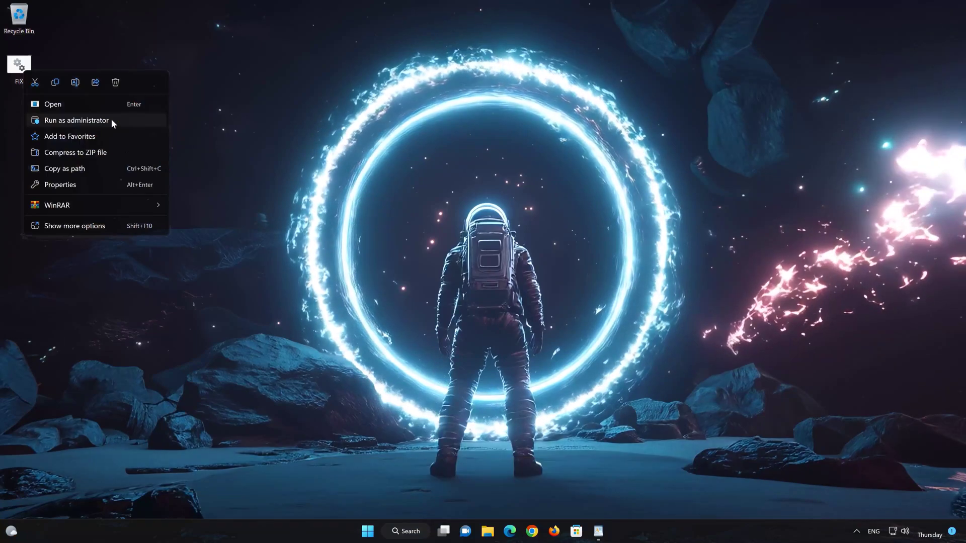
click(112, 121)
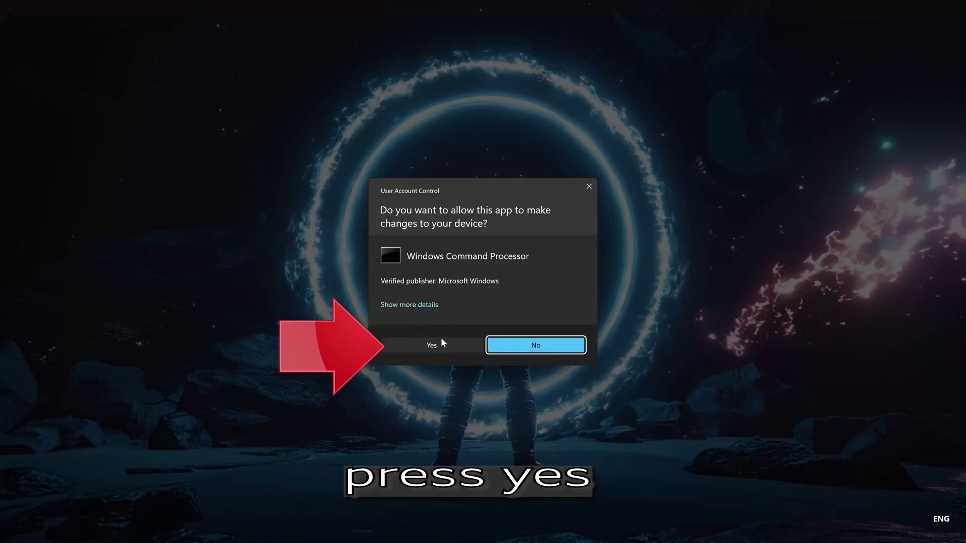
click(433, 348)
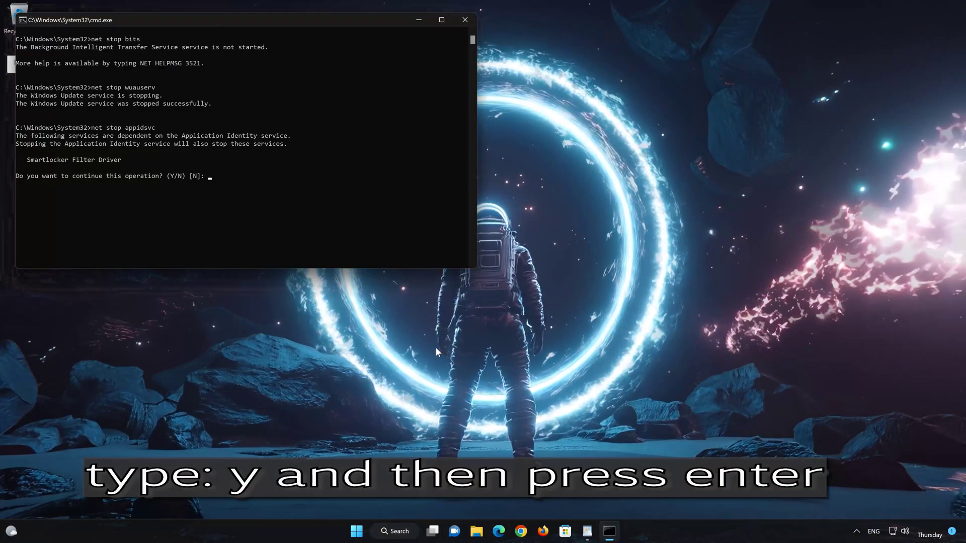
- Answer Y to stopping the Application Identity service's dependent services and to deleting the files in the Network Downloader folder
text(Y)
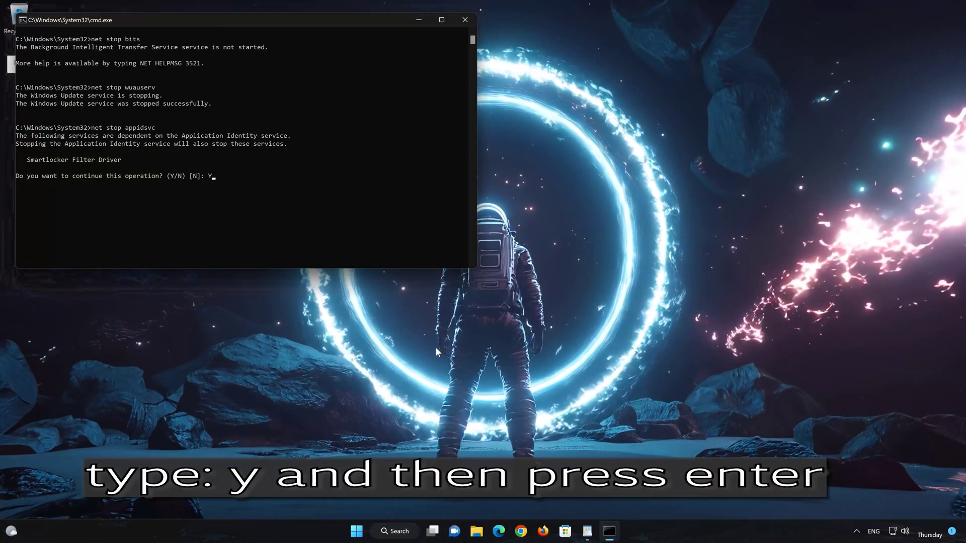
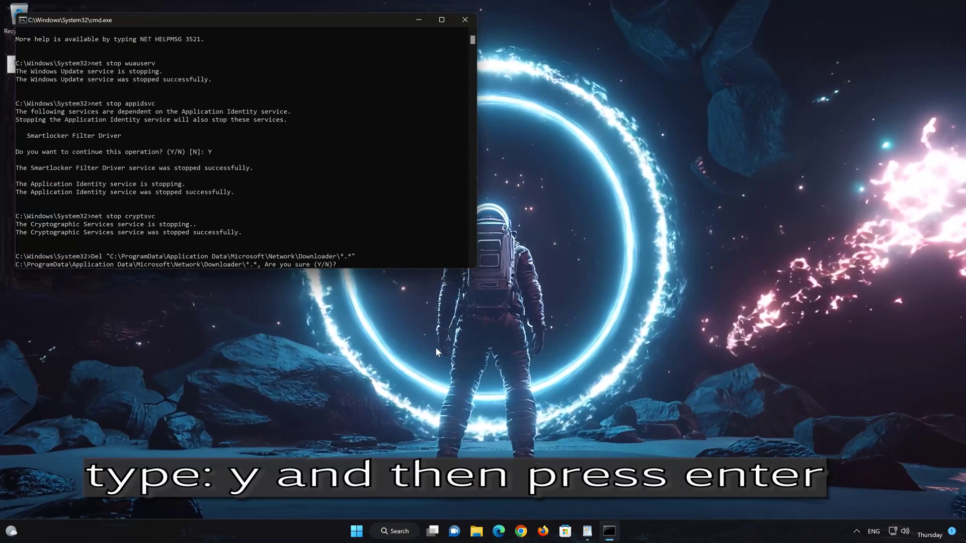
text(Y)
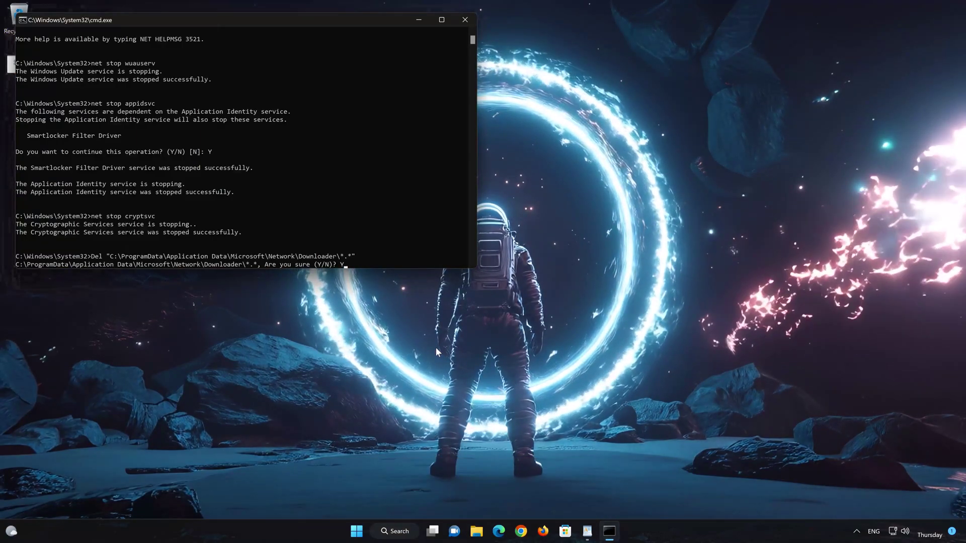
key(Return)
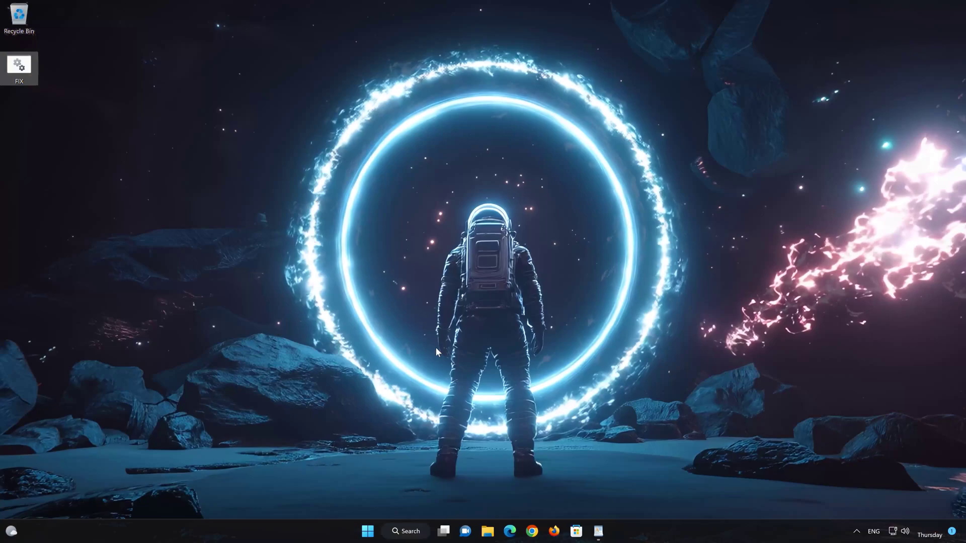
- Close the WordPad document without saving it, and restart the computer to apply the changes
click(606, 526)
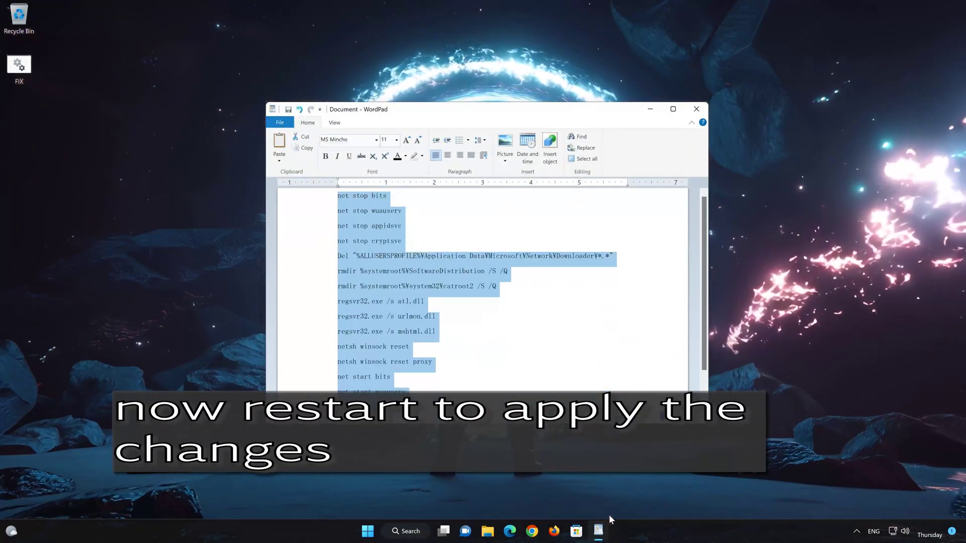
click(697, 109)
click(504, 271)
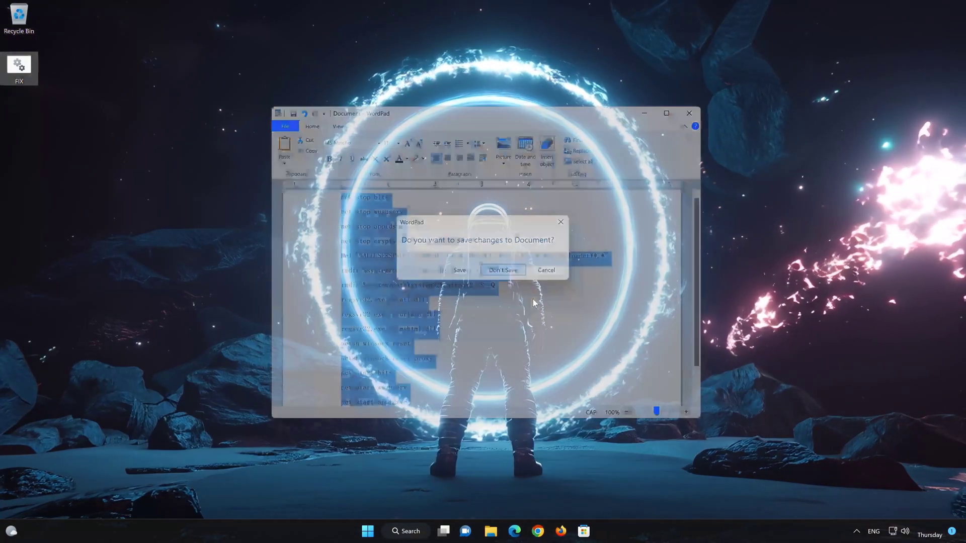
click(378, 532)
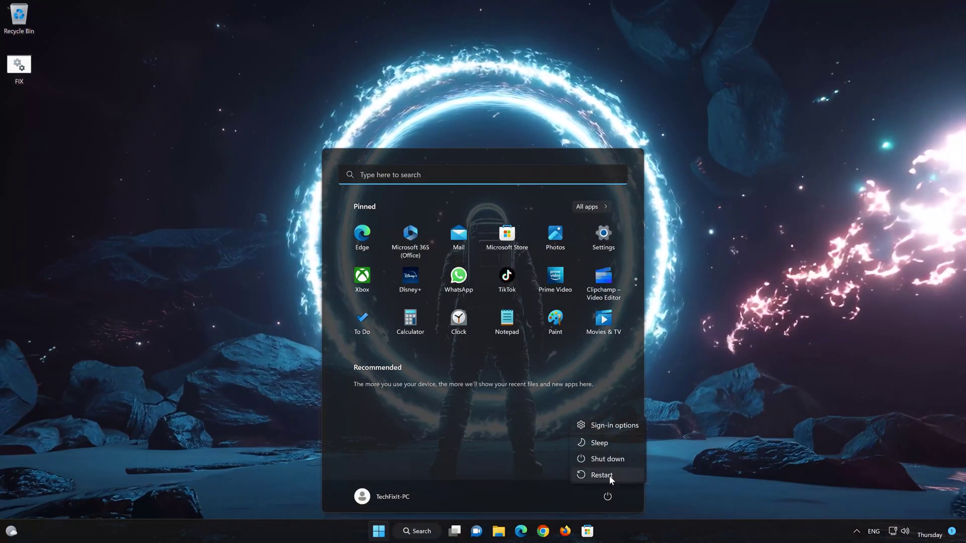
click(610, 477)
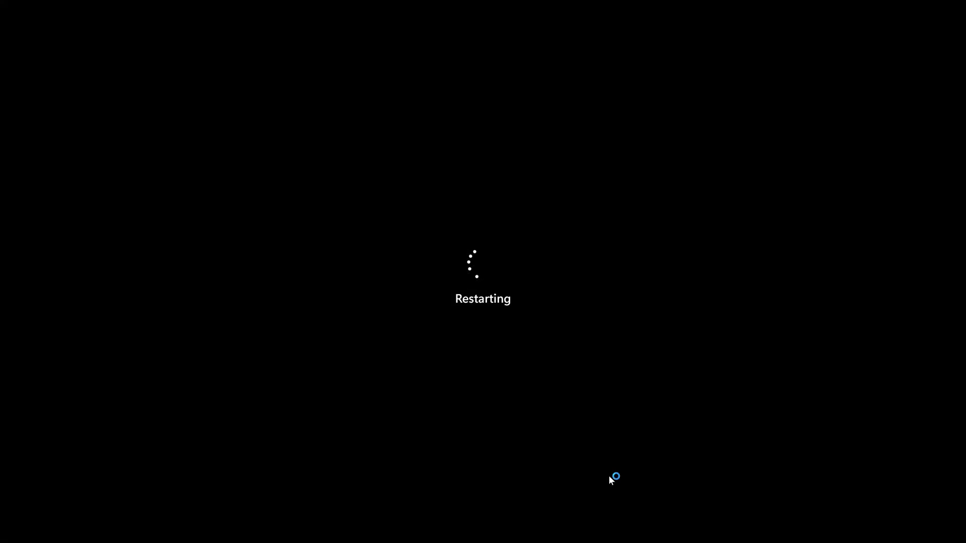